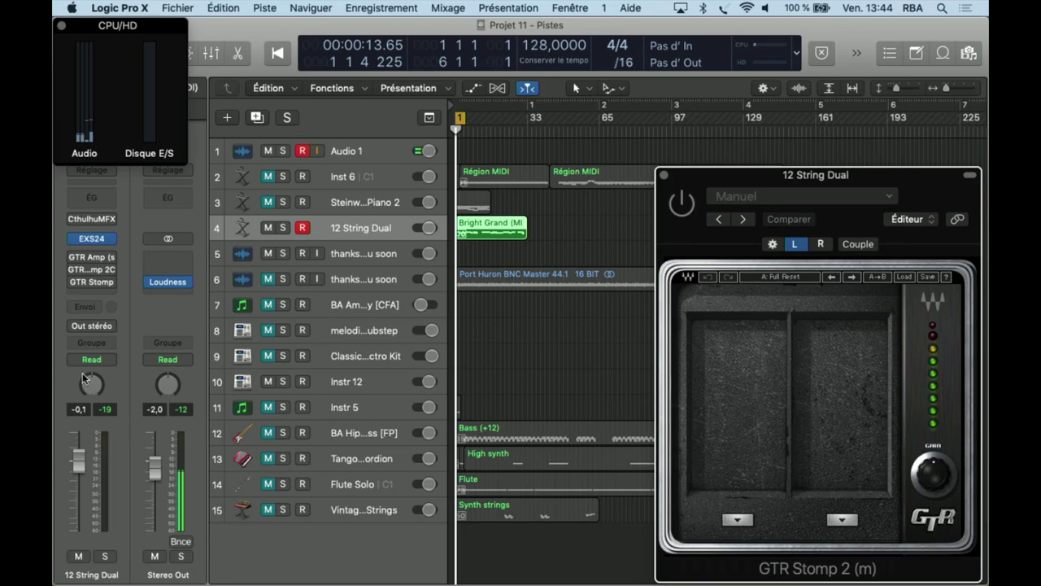
Step: Toggle the GTR Stomp insert on the 12 String Dual channel, and close and reopen its plug-in window
left_click(74, 282)
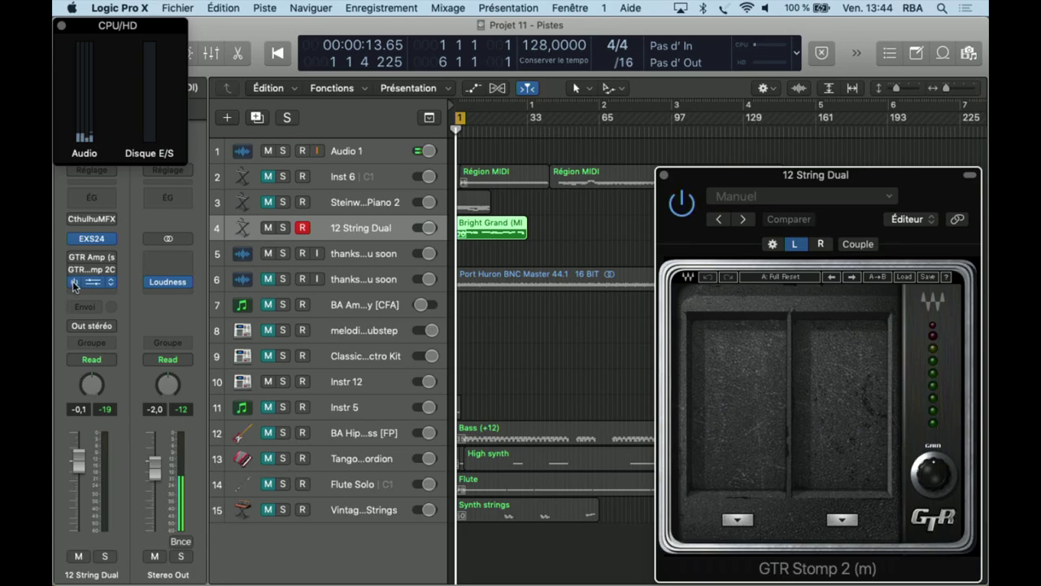
left_click(87, 283)
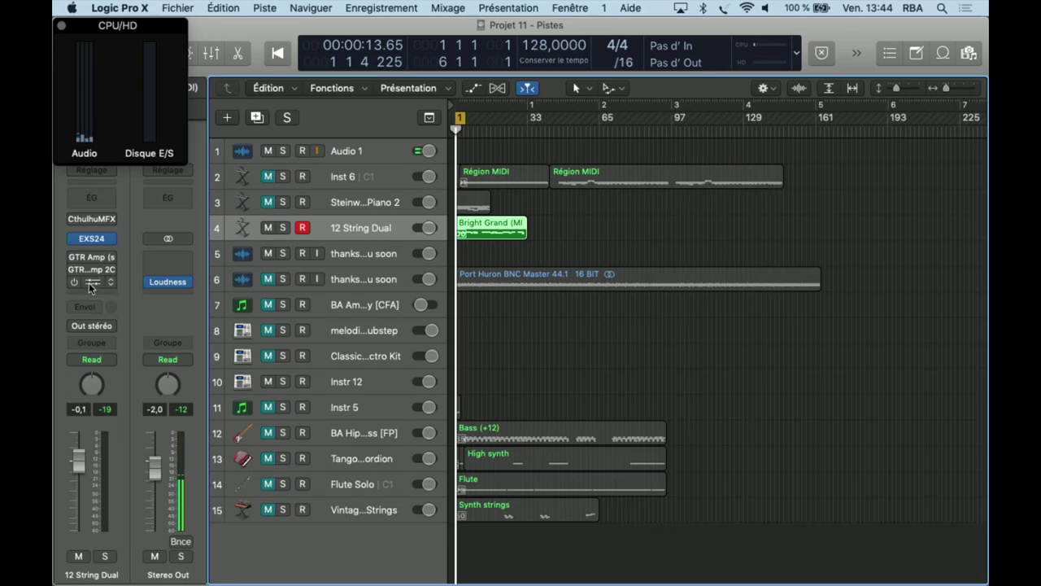
left_click(90, 282)
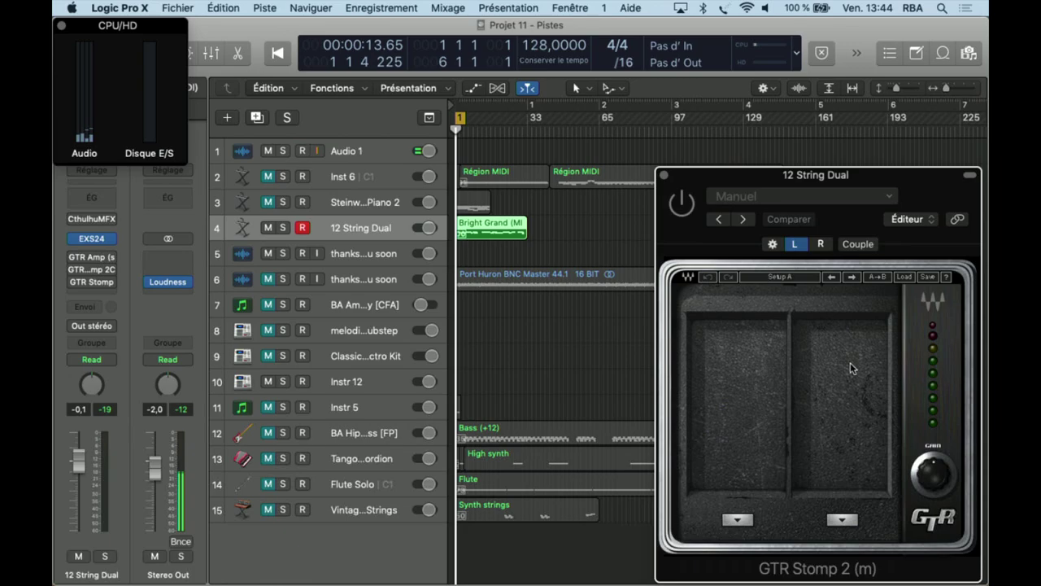
Step: Start playback, load the GateCompressor preset in GTR Stomp 2 and replay the track from the beginning
key("space")
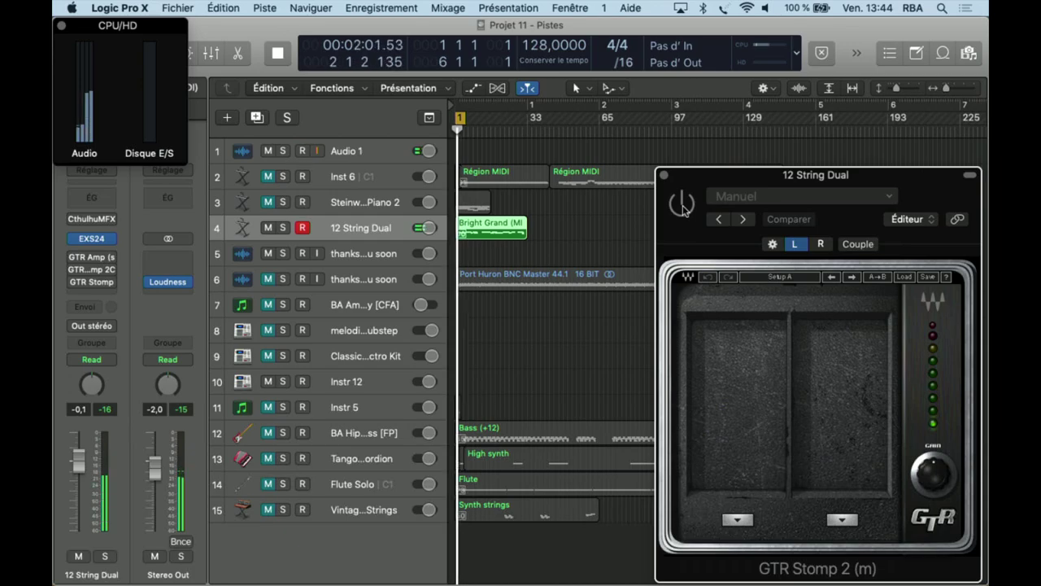
left_click(872, 196)
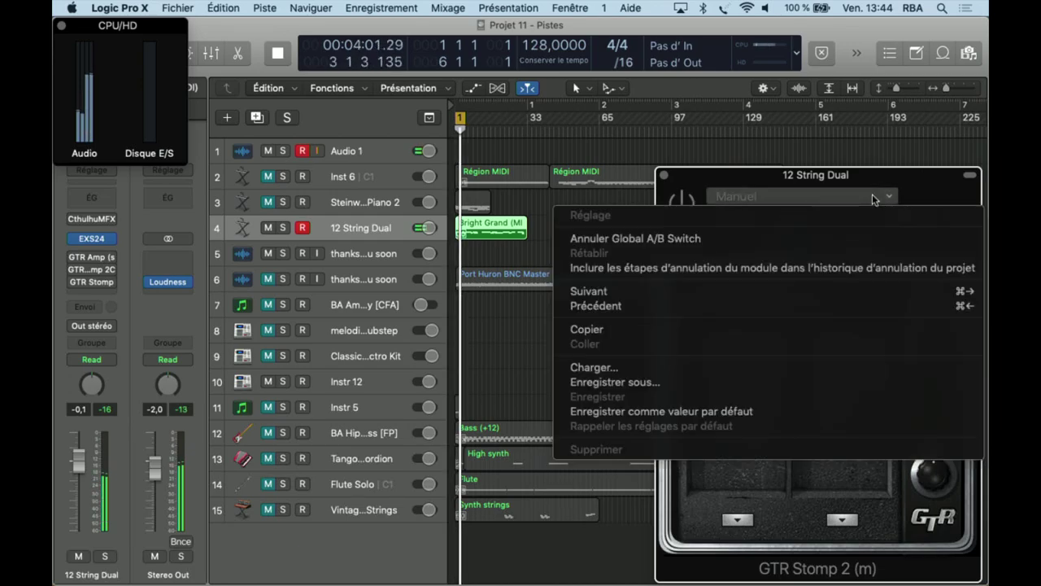
left_click(740, 182)
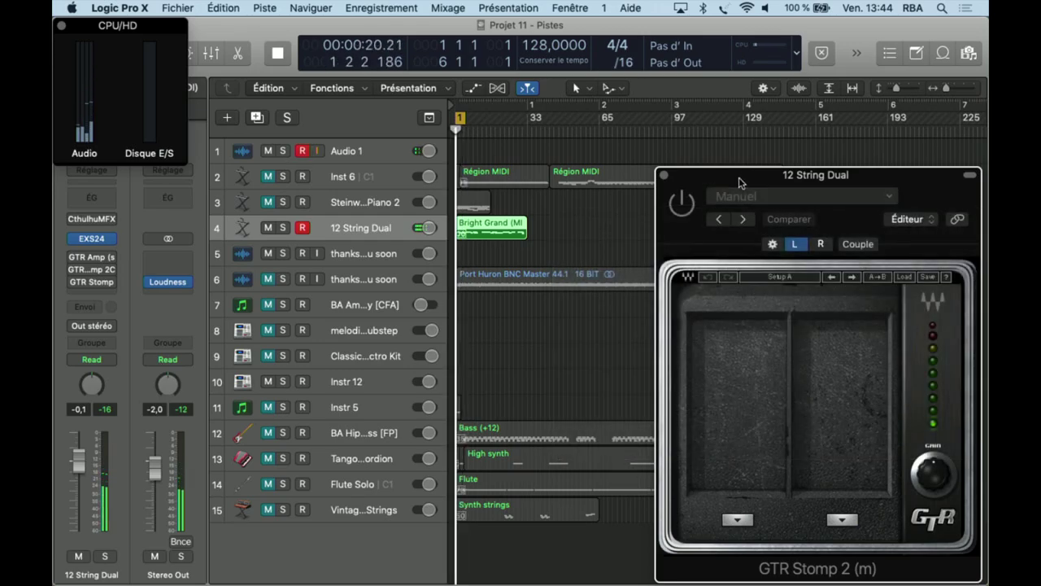
left_click(853, 278)
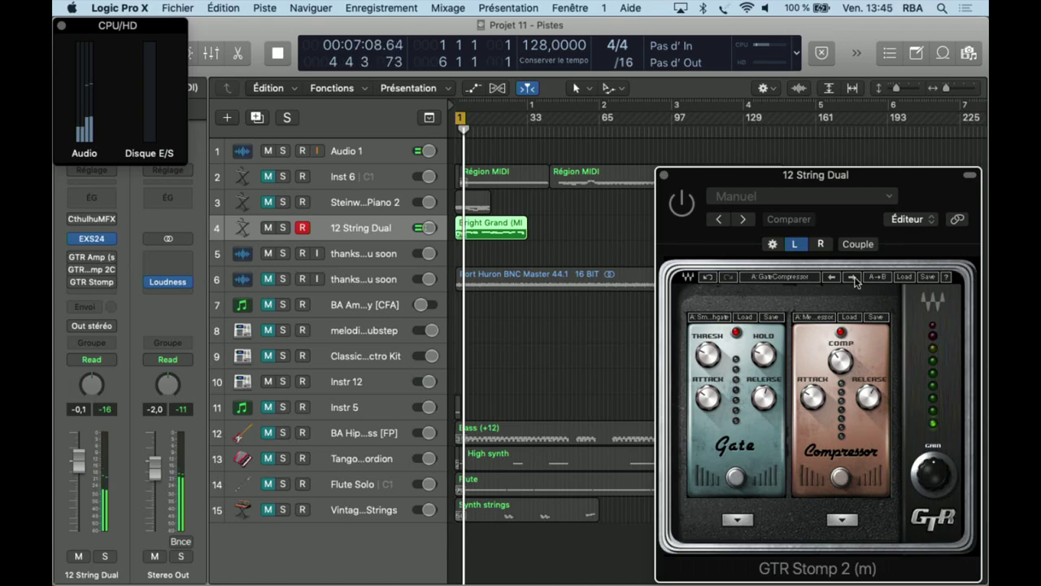
key("Return")
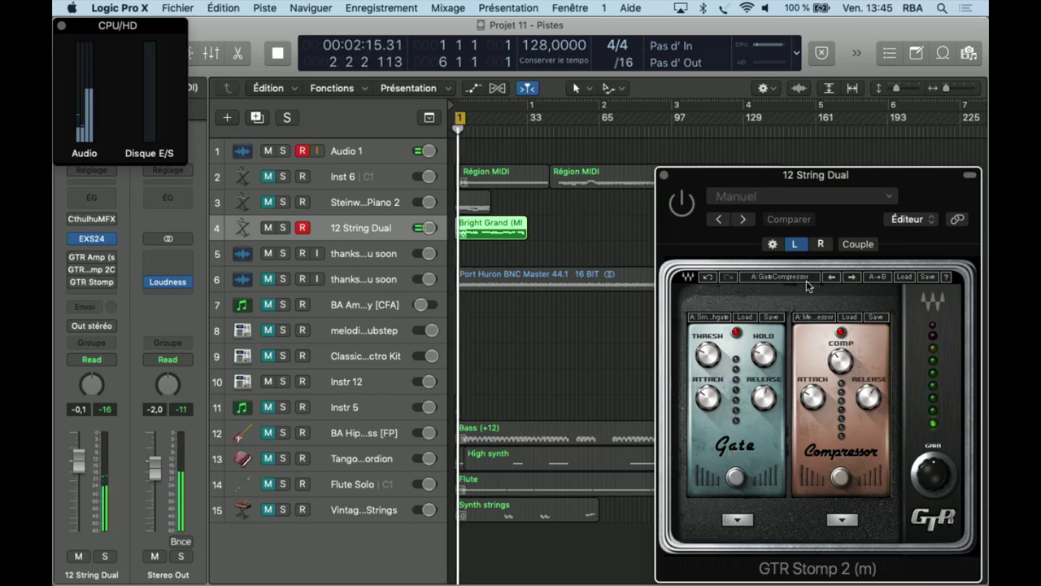
Step: Browse forward through the GTR Stomp 2 presets, then return to the empty Full Reset preset
left_click(852, 277)
left_click(852, 277)
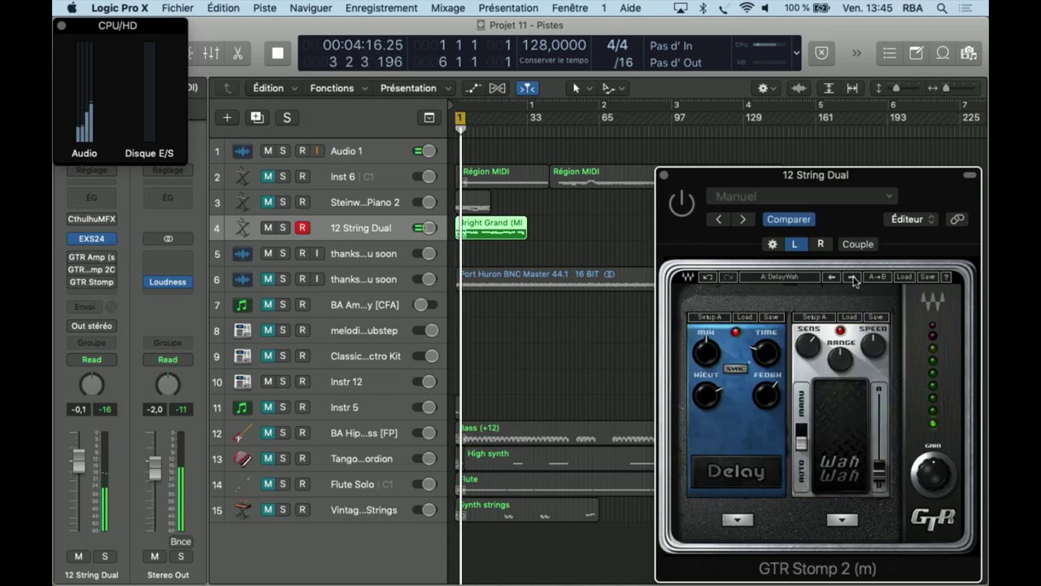
left_click(852, 277)
left_click(852, 277)
left_click(852, 278)
left_click(852, 277)
left_click(852, 277)
left_click(852, 277)
left_click(852, 277)
left_click(852, 277)
left_click(852, 278)
left_click(852, 277)
left_click(852, 278)
left_click(852, 277)
left_click(852, 277)
left_click(852, 277)
left_click(851, 277)
left_click(852, 277)
left_click(851, 277)
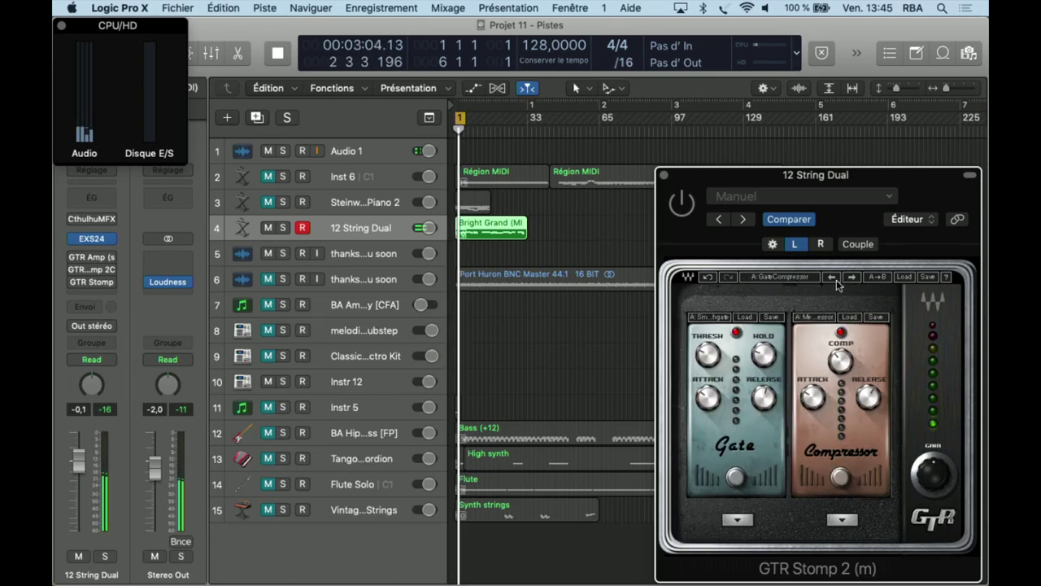
left_click(832, 277)
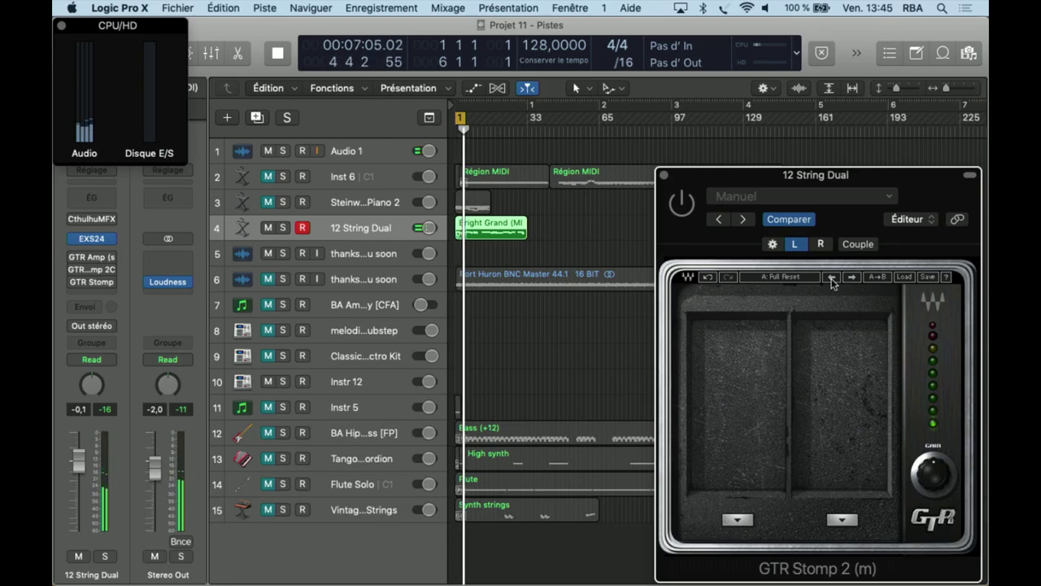
Step: Load a Gate pedal into the first GTR Stomp slot and a Reverb pedal into the second slot
left_click(738, 520)
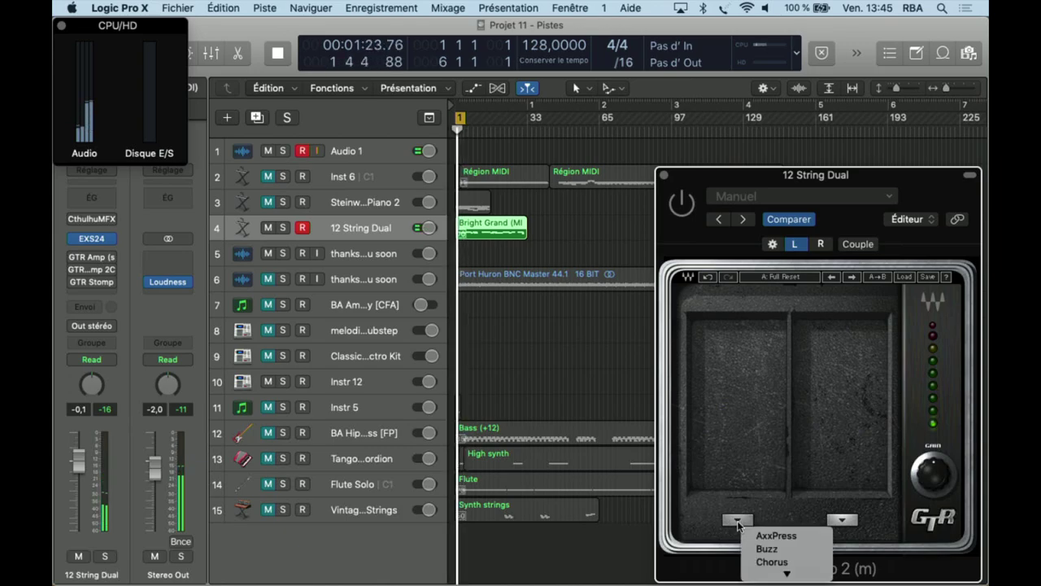
mouse_move(787, 572)
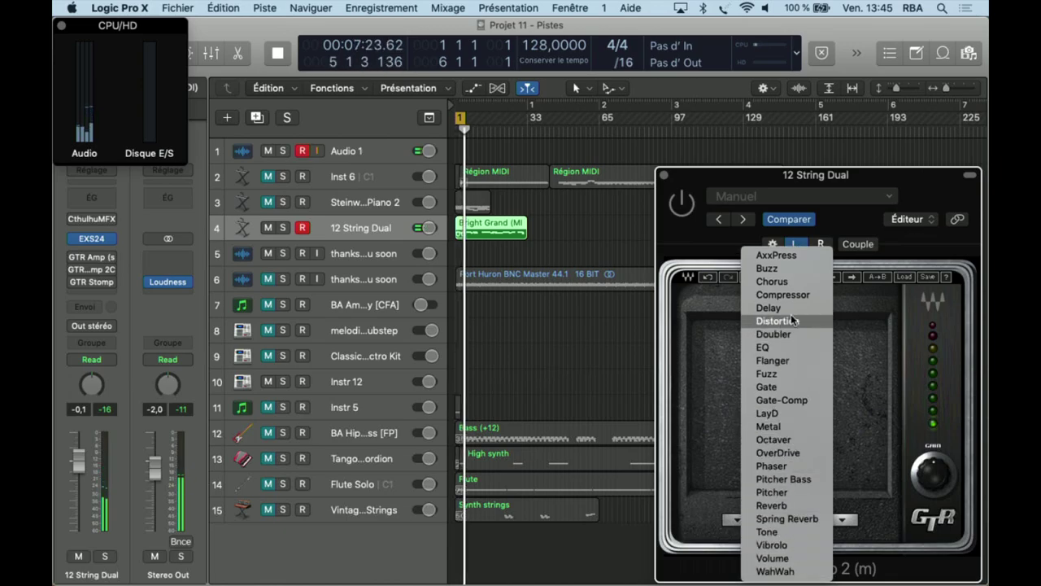
left_click(803, 387)
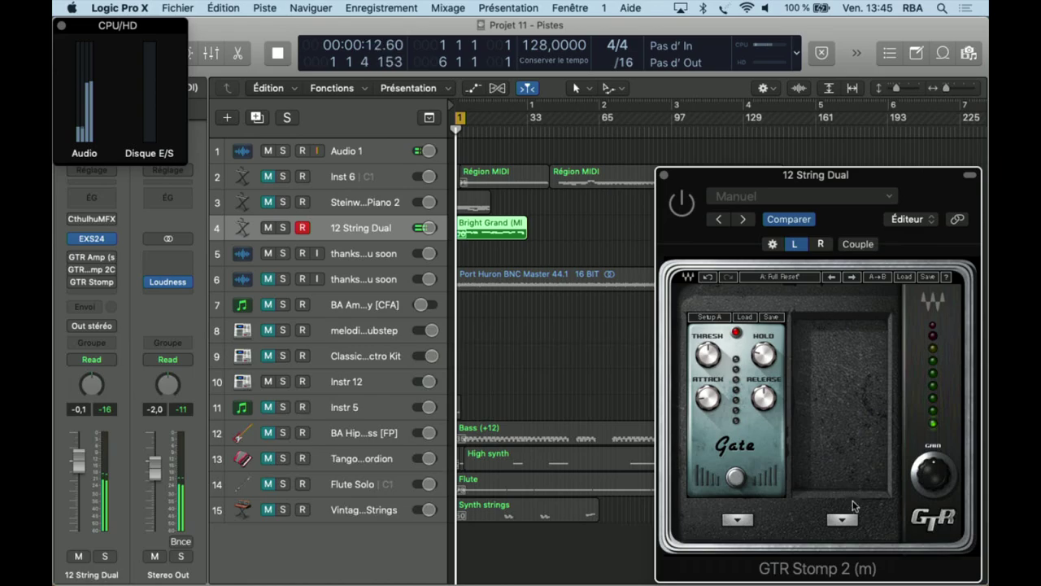
left_click(844, 520)
mouse_move(897, 574)
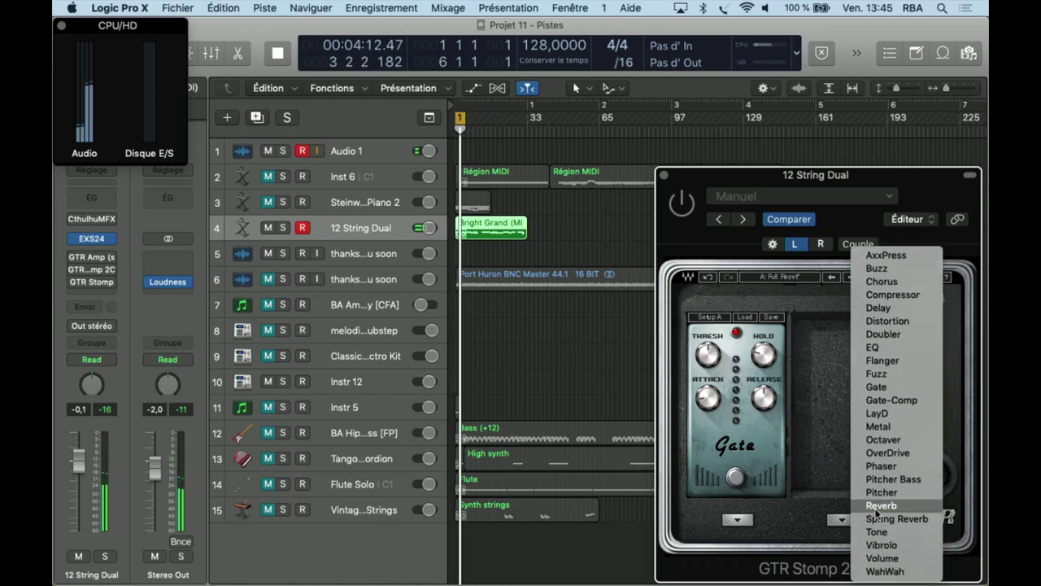
left_click(882, 507)
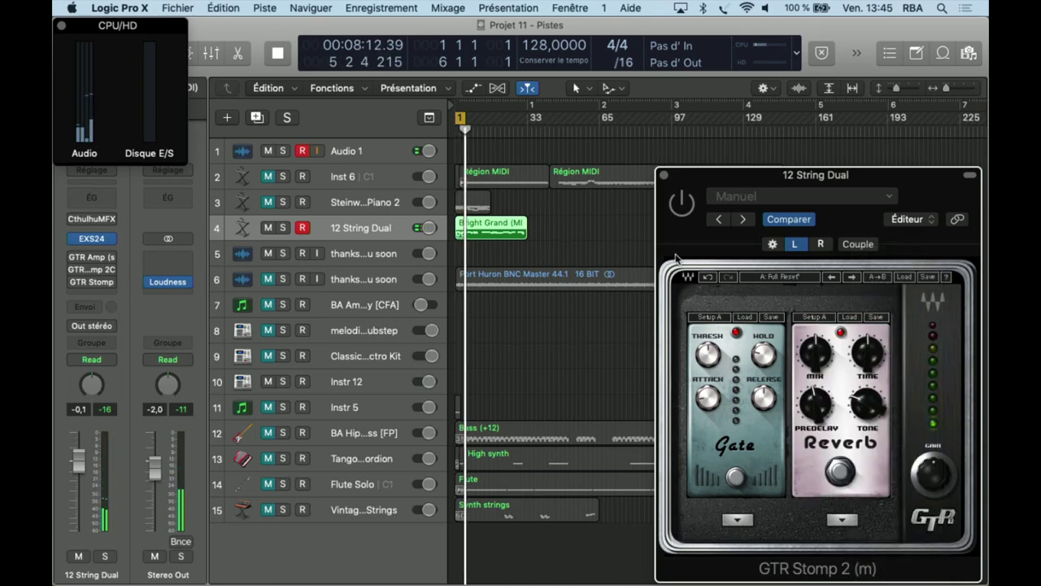
Step: Activate the GTR Stomp 2 plug-in and move the Gate pedal into the second slot, after the Reverb
left_click(681, 206)
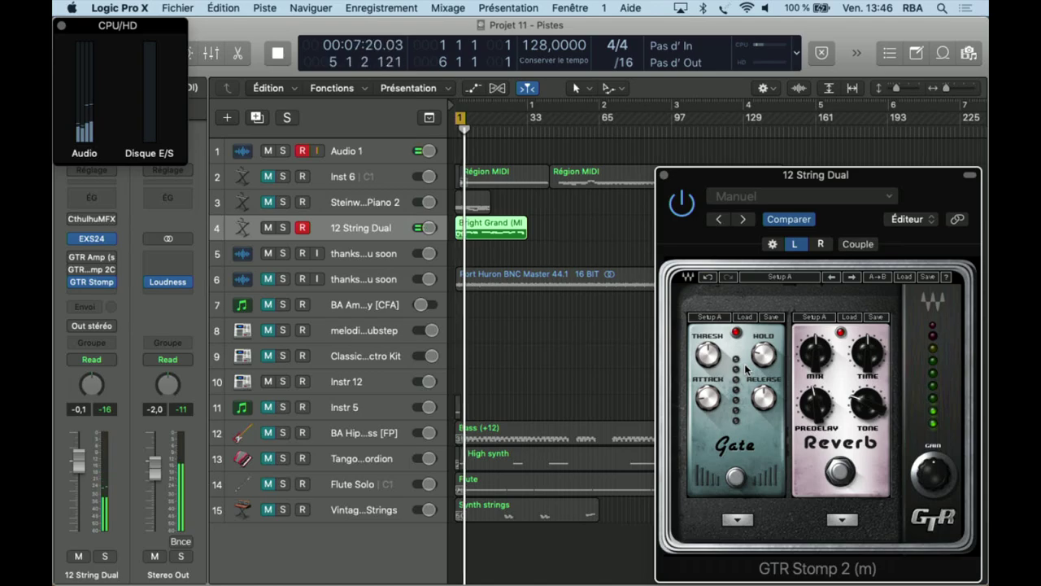
key("Return")
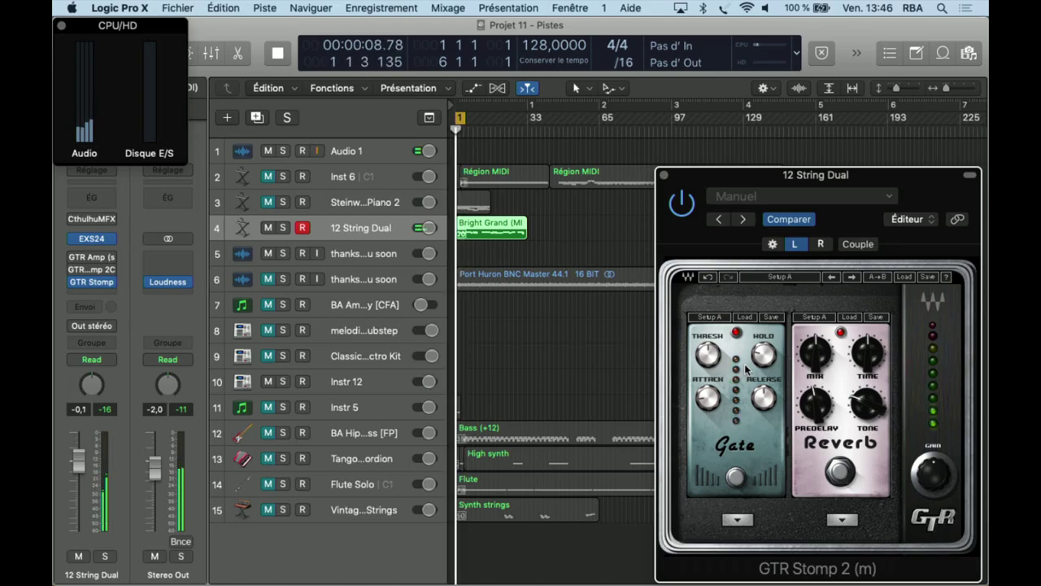
left_click(737, 521)
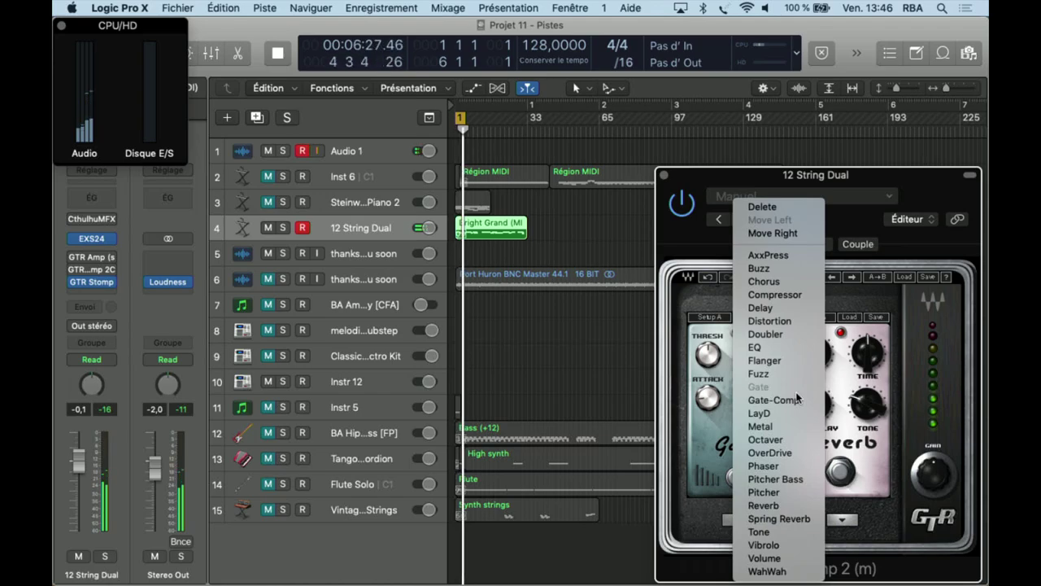
left_click(798, 235)
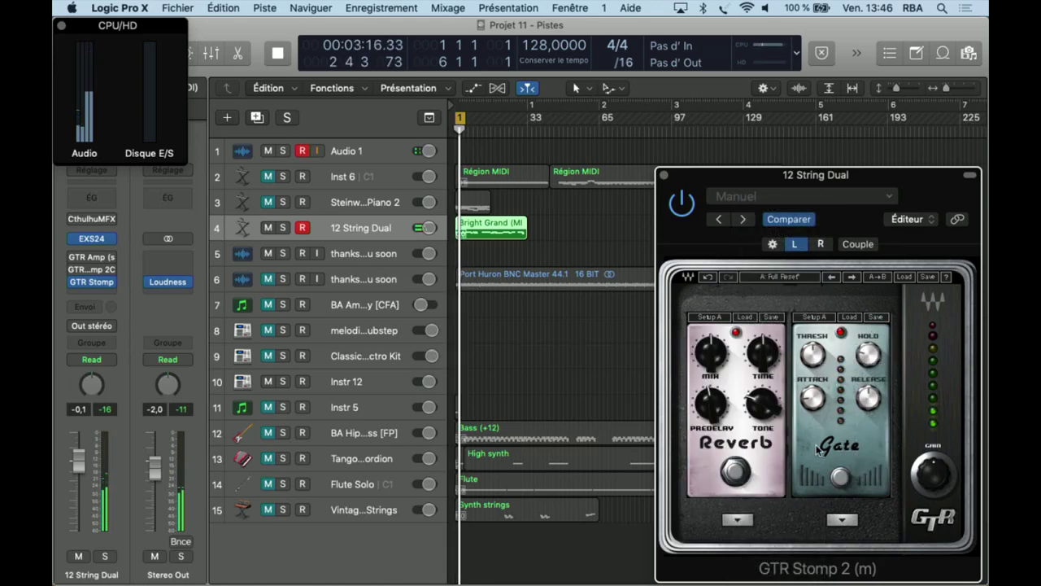
Step: Delete the Gate pedal from the second slot and load a Flanger pedal in its place
left_click(851, 520)
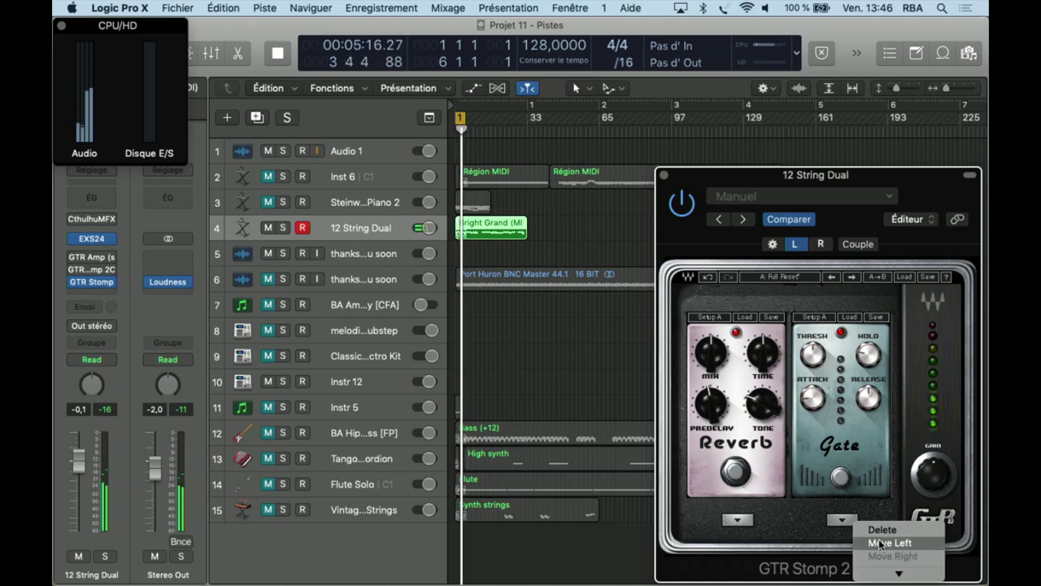
left_click(864, 529)
left_click(850, 525)
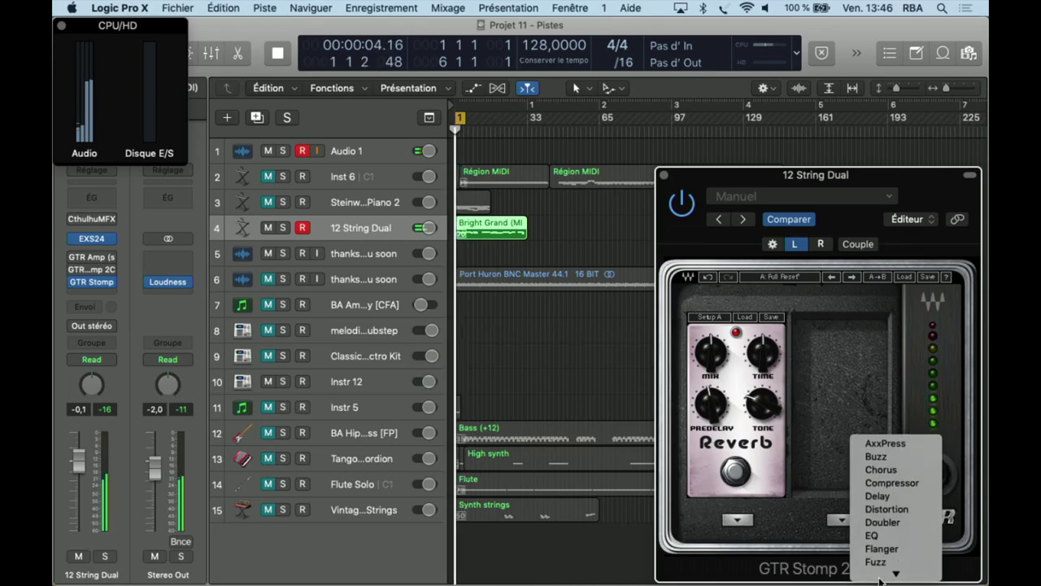
mouse_move(881, 579)
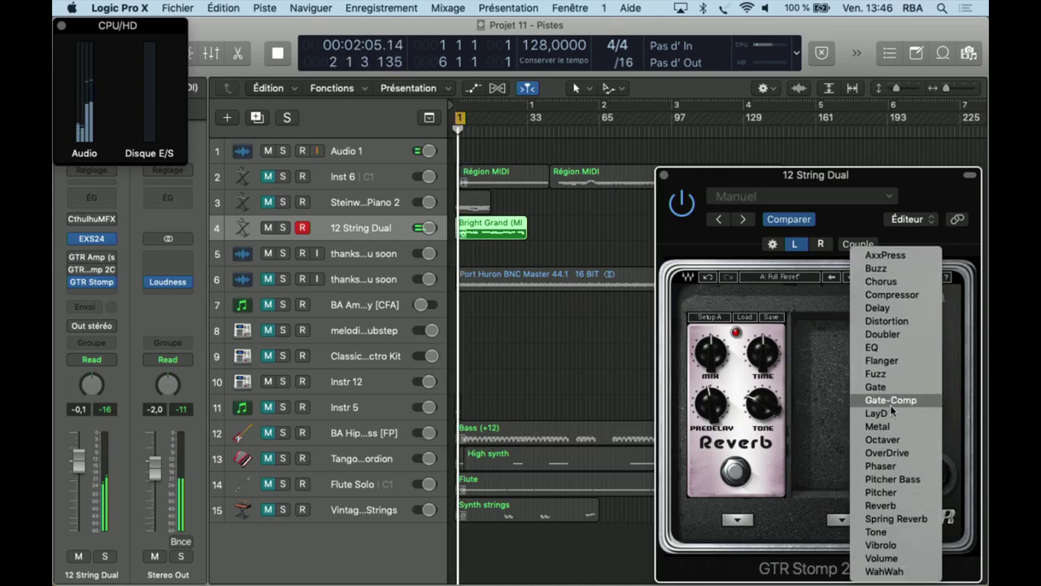
left_click(886, 361)
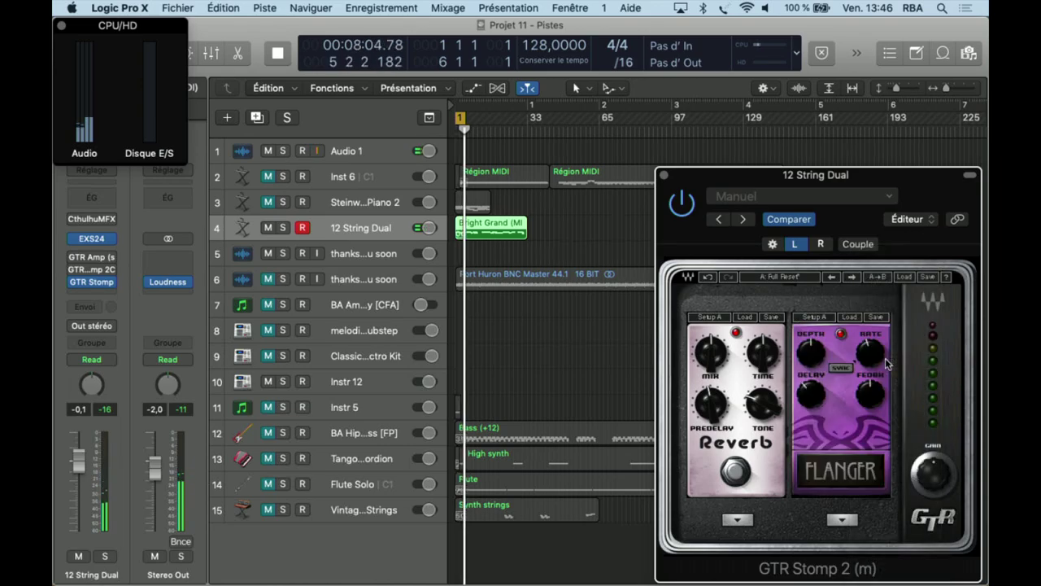
Step: Replay the track from the beginning while adjusting the Flanger's Depth and the Reverb's Tone
key("Return")
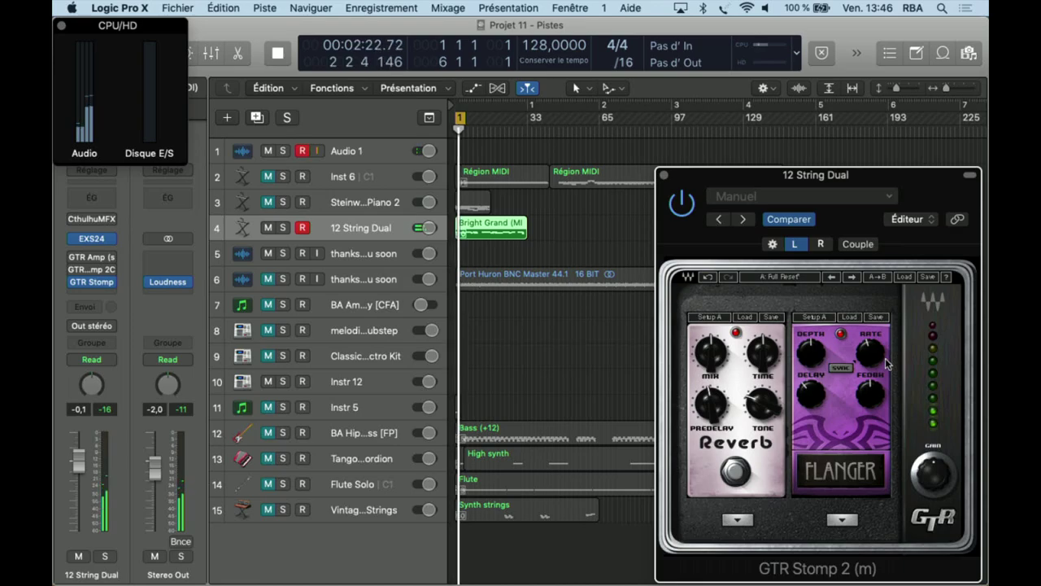
left_click_drag(807, 357, 805, 355)
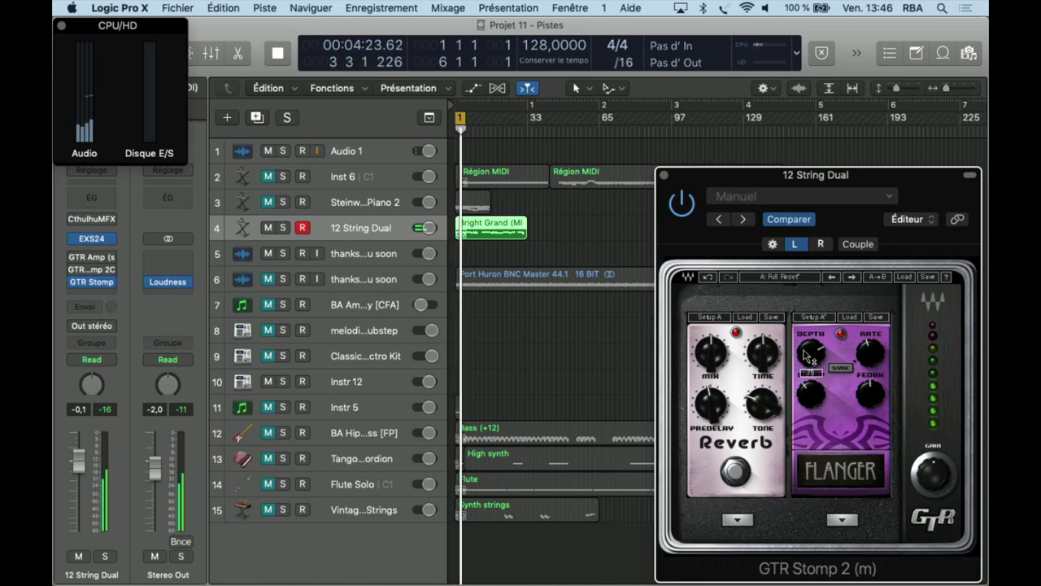
left_click(765, 404)
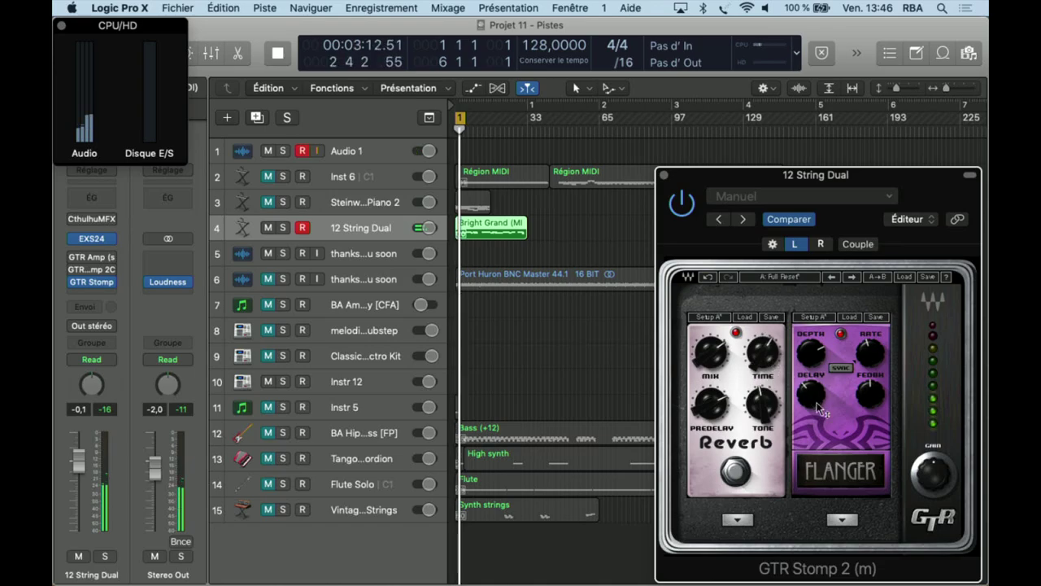
Step: Step through the GateCompressor and GateCompWah presets to DelayWah, and replay the track from the beginning to hear it
left_click(853, 278)
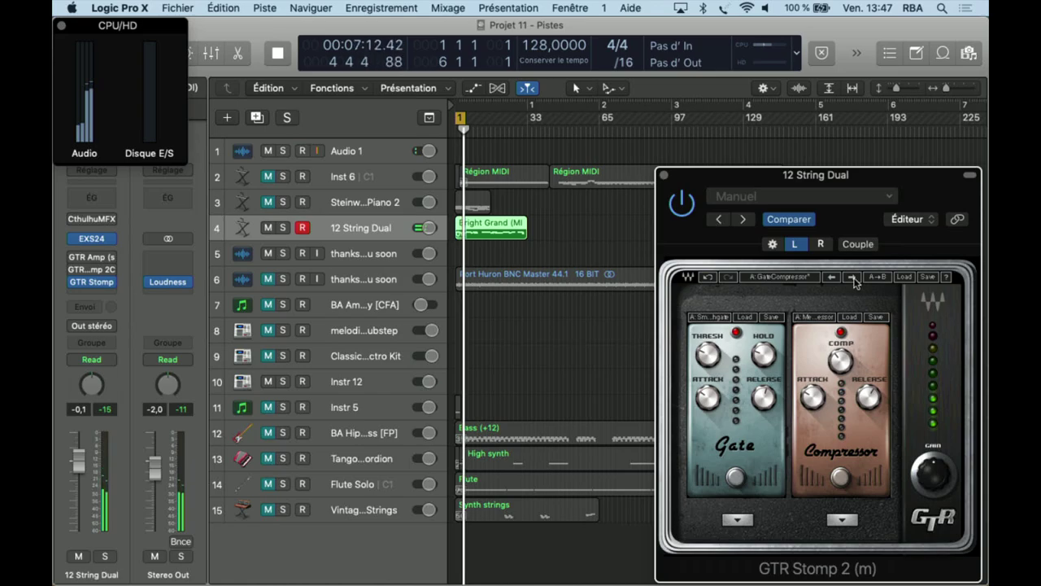
left_click(853, 278)
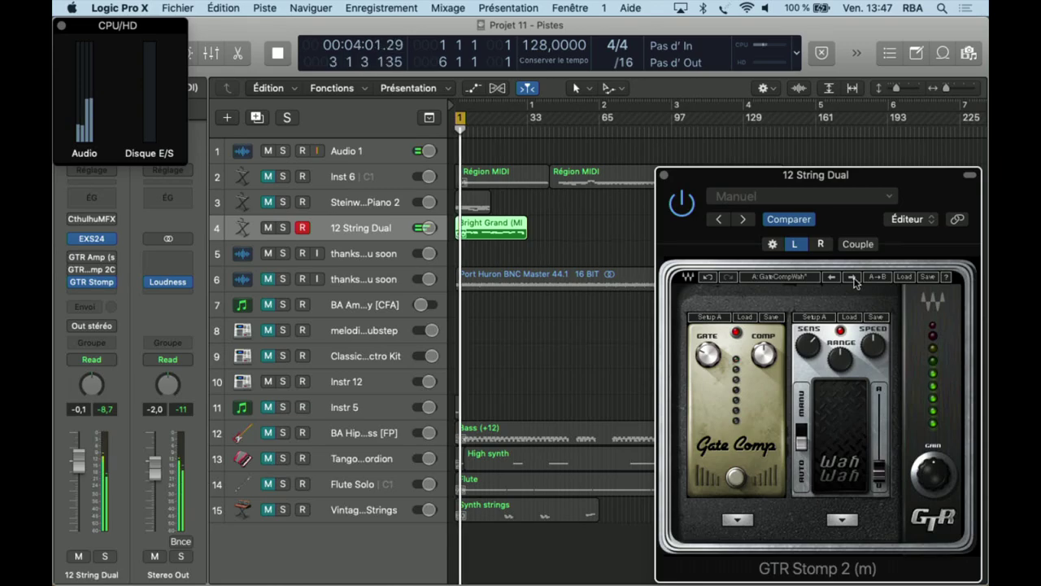
left_click(852, 279)
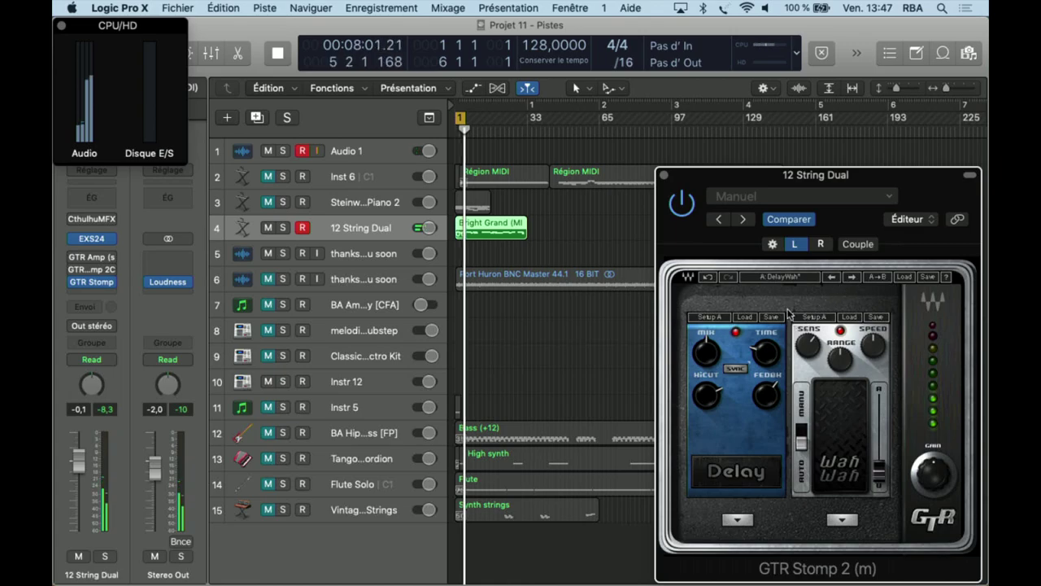
key("Return")
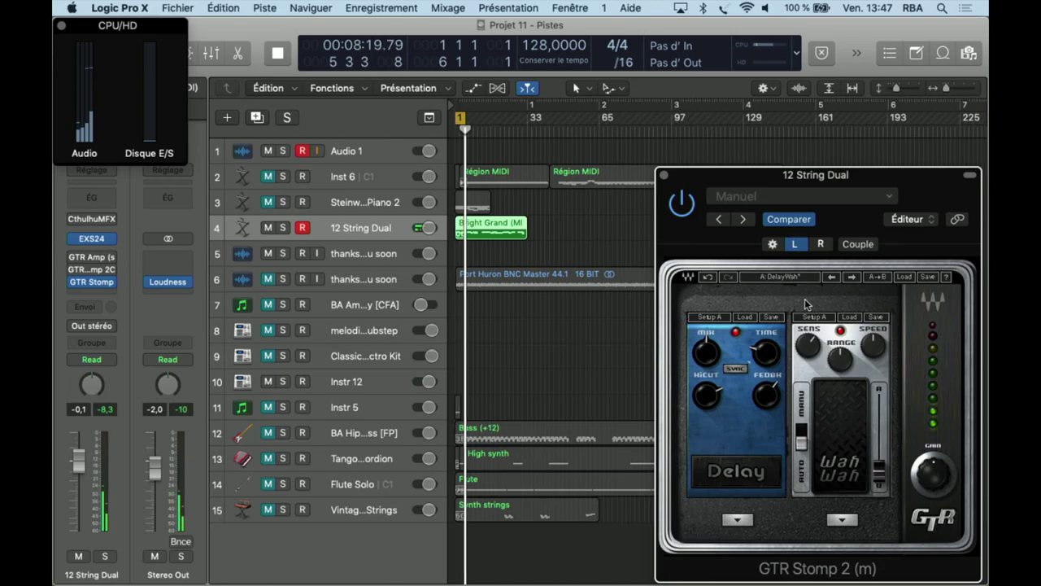
key("Return")
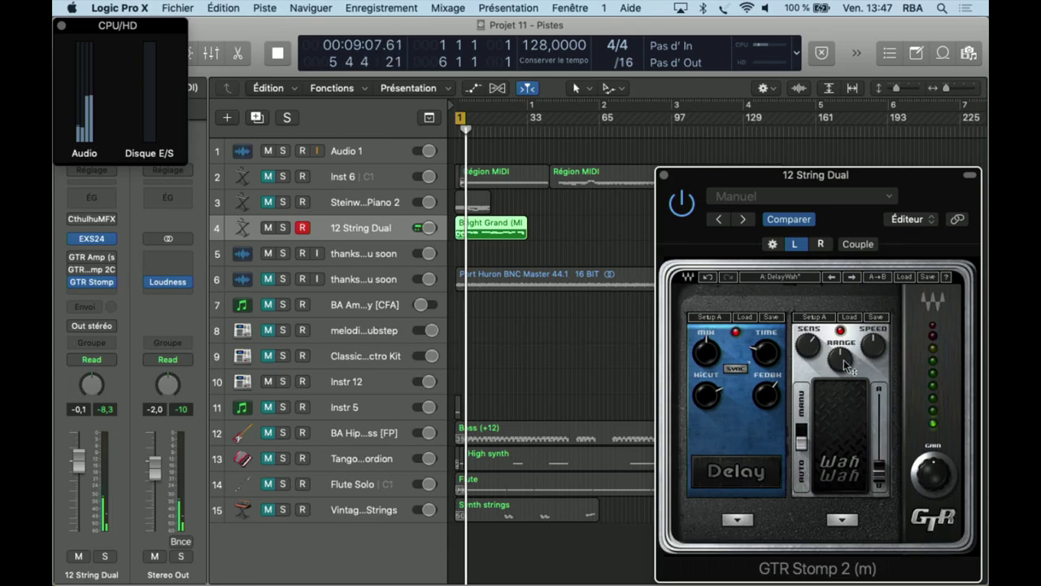
Step: Adjust the Wah Wah pedal's Range and Speed in the DelayWah preset and replay the track from the beginning
left_click_drag(844, 360, 873, 332)
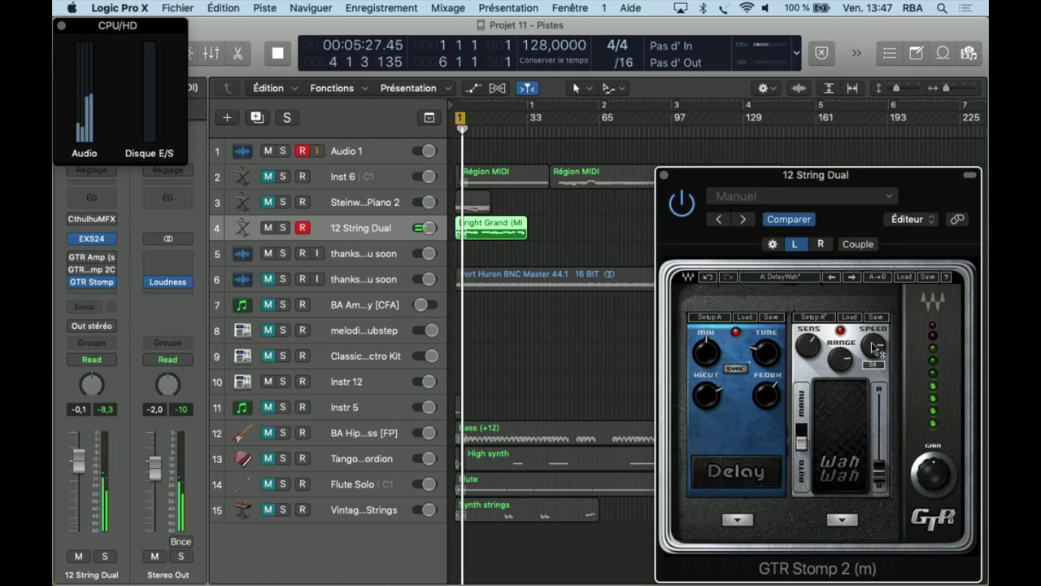
mouse_move(809, 346)
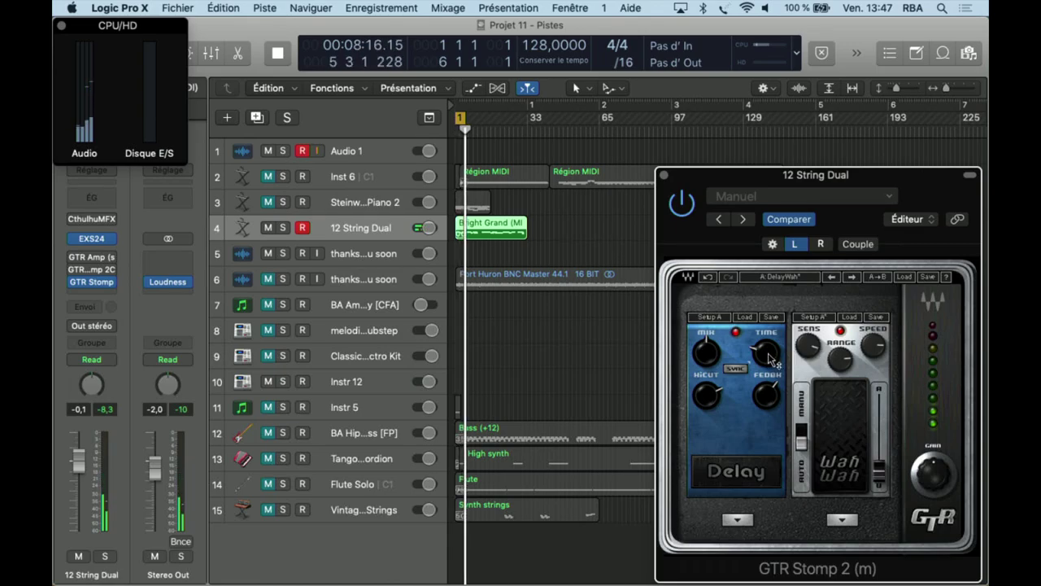
key("Return")
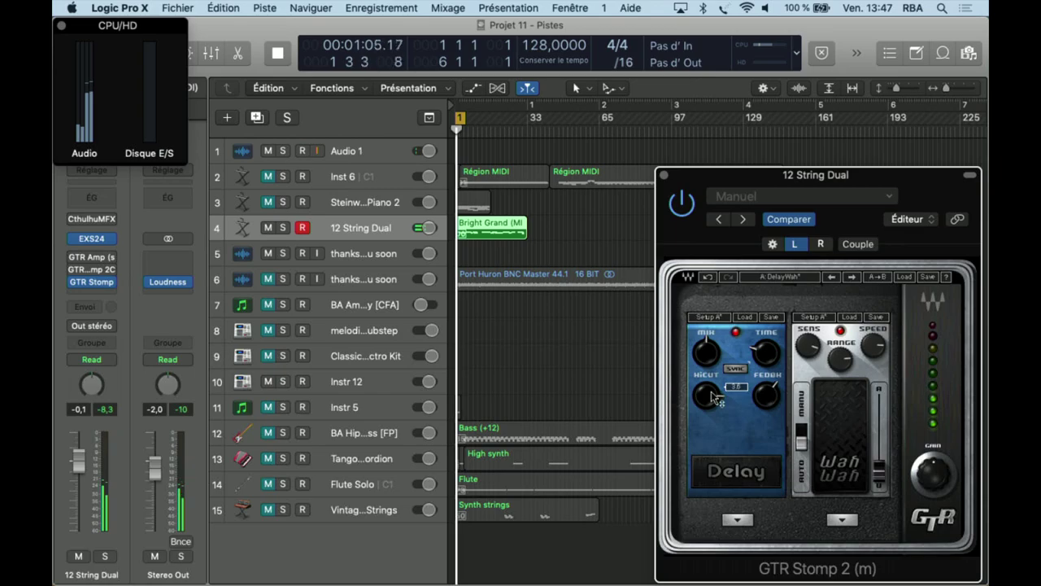
Step: Step through the FlangeDelay, Ensembler, DriveDelay and BuzzDelay presets to PieceOfPi while the track plays
left_click(853, 277)
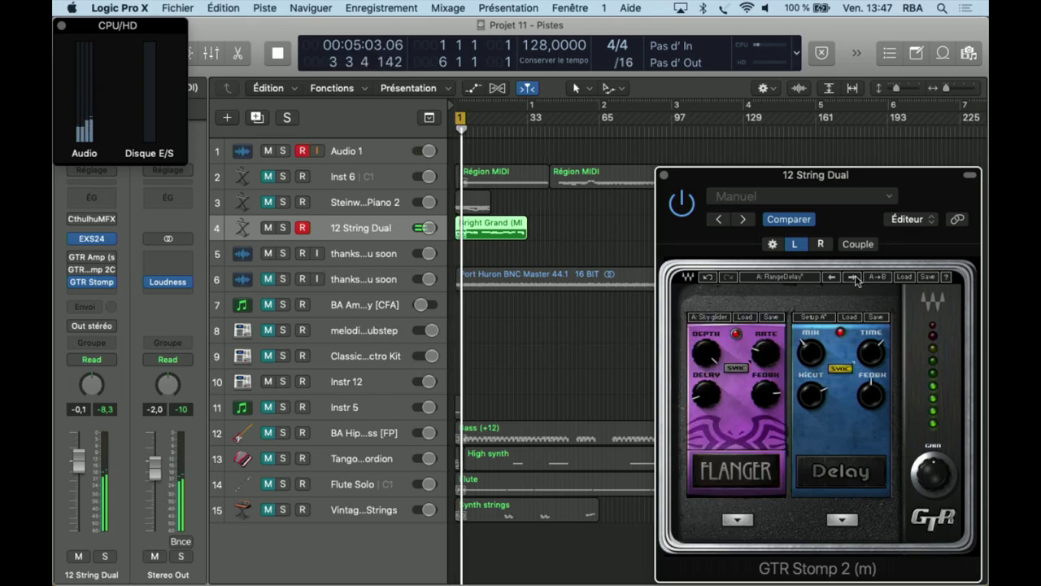
left_click(853, 277)
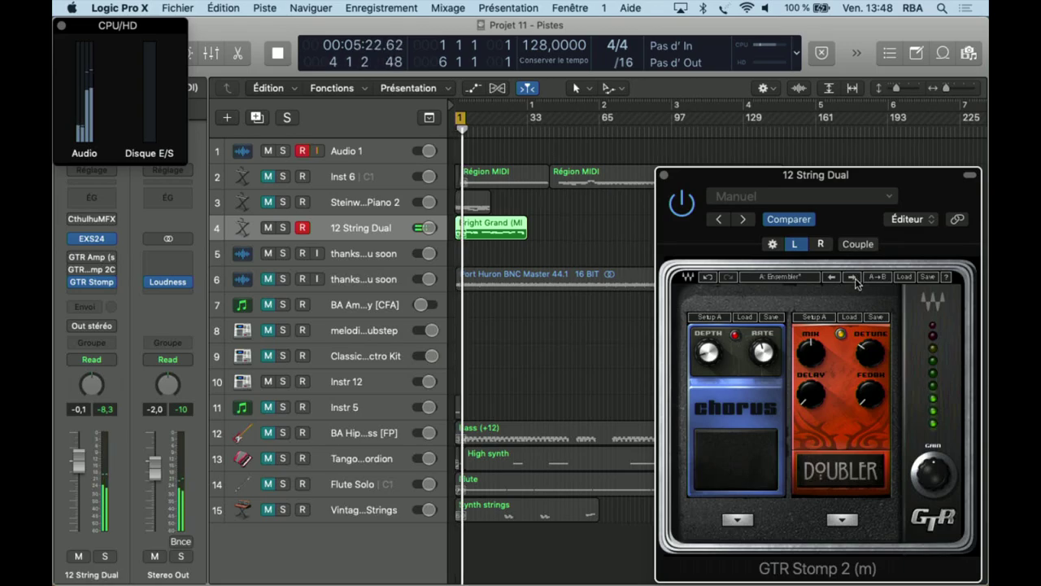
left_click(852, 277)
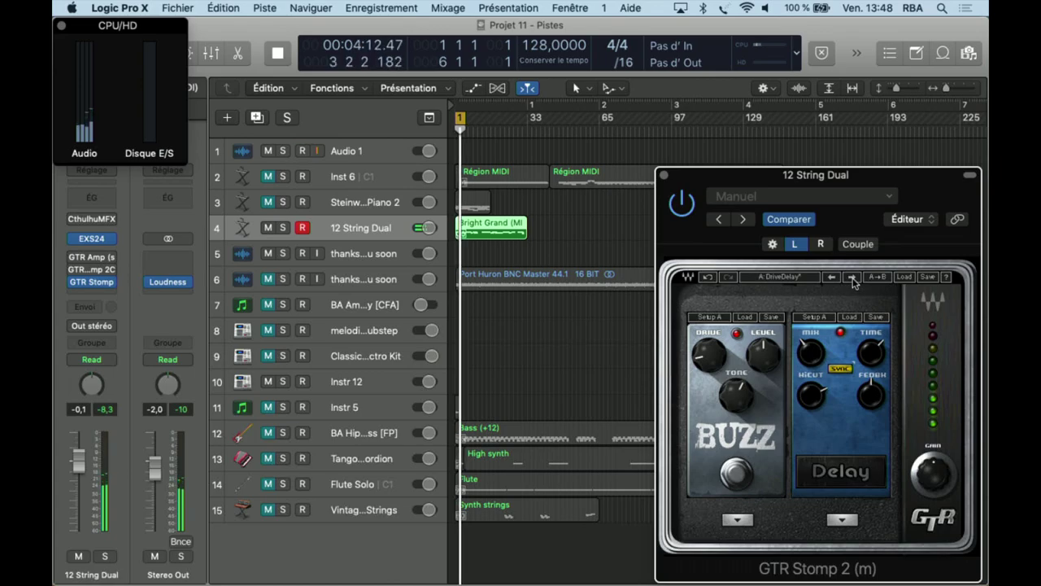
left_click(853, 278)
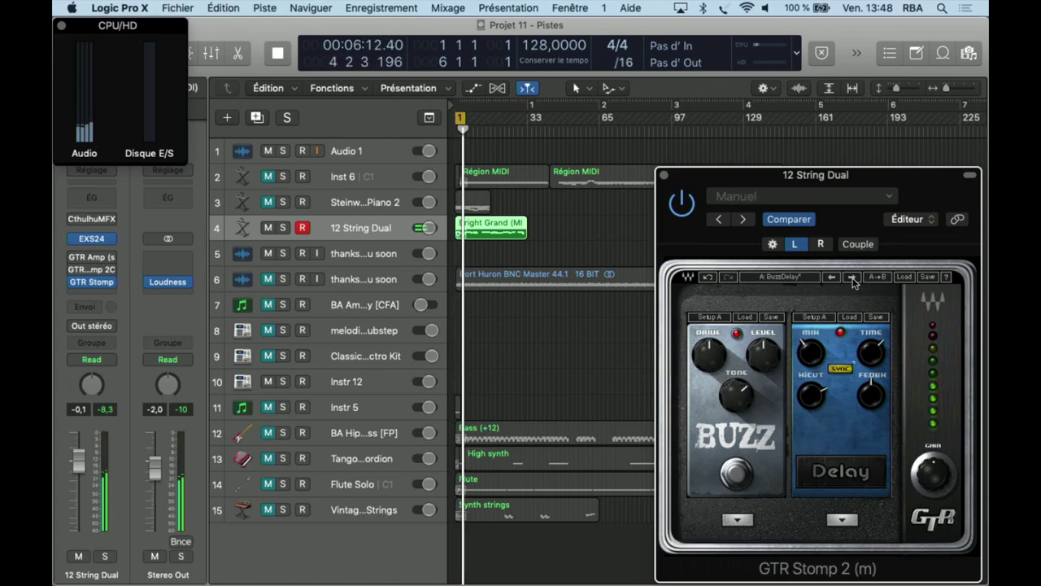
left_click(853, 277)
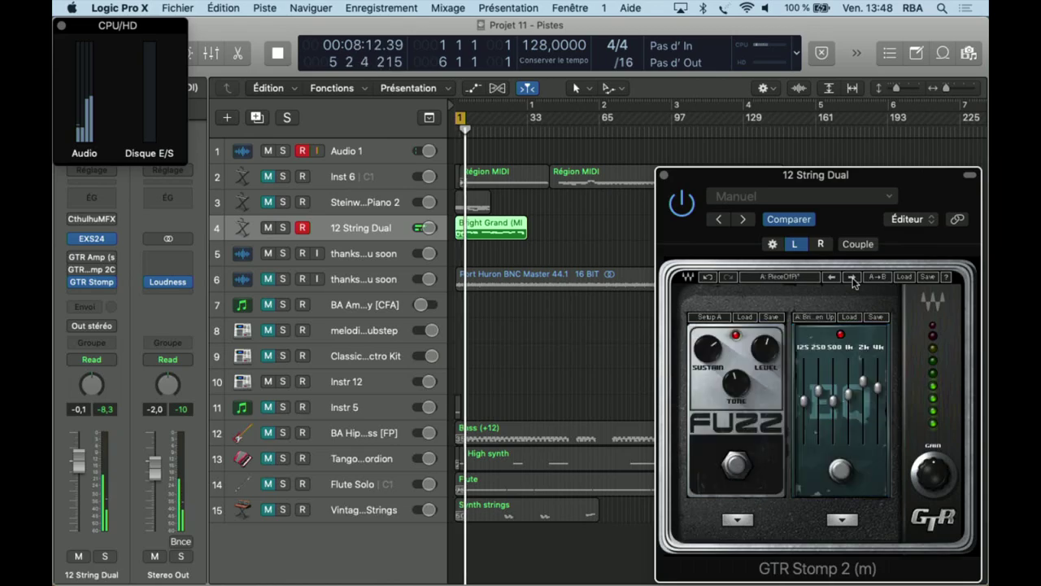
Step: Compare the BuzzDelay preset with PieceOfPi and replay the track from the beginning with PieceOfPi
left_click(832, 277)
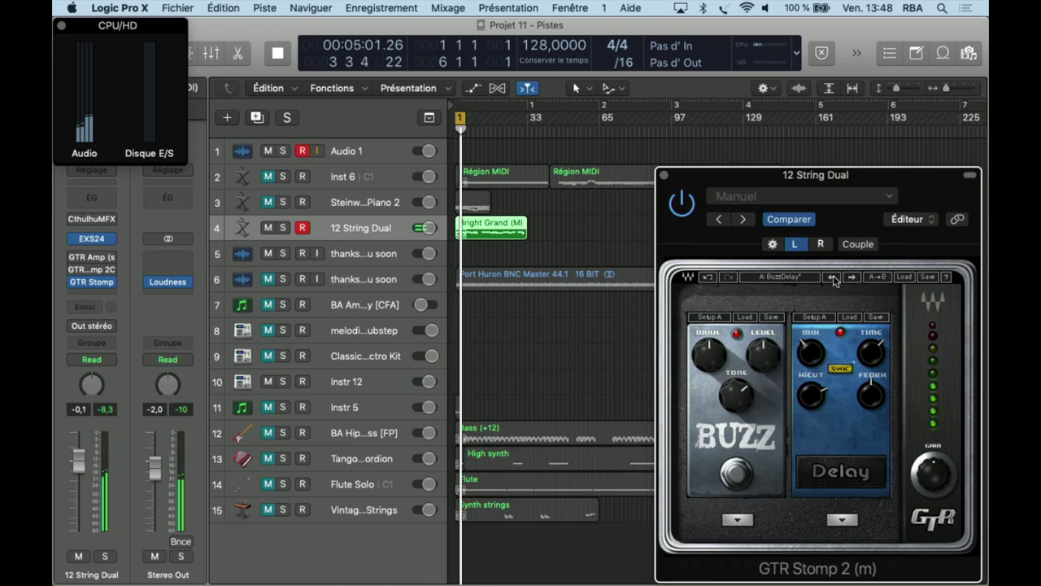
left_click(851, 278)
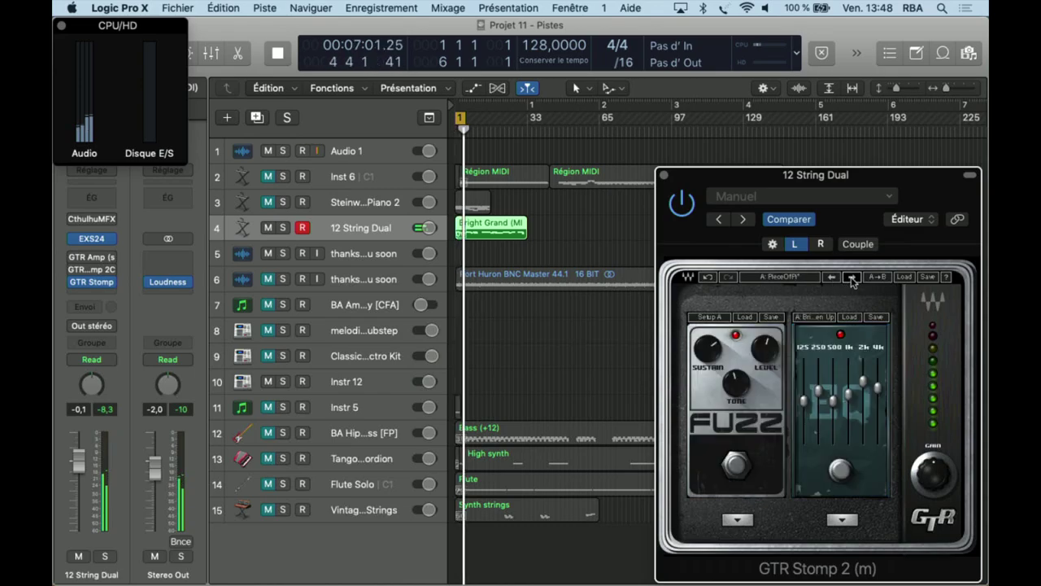
key("Return")
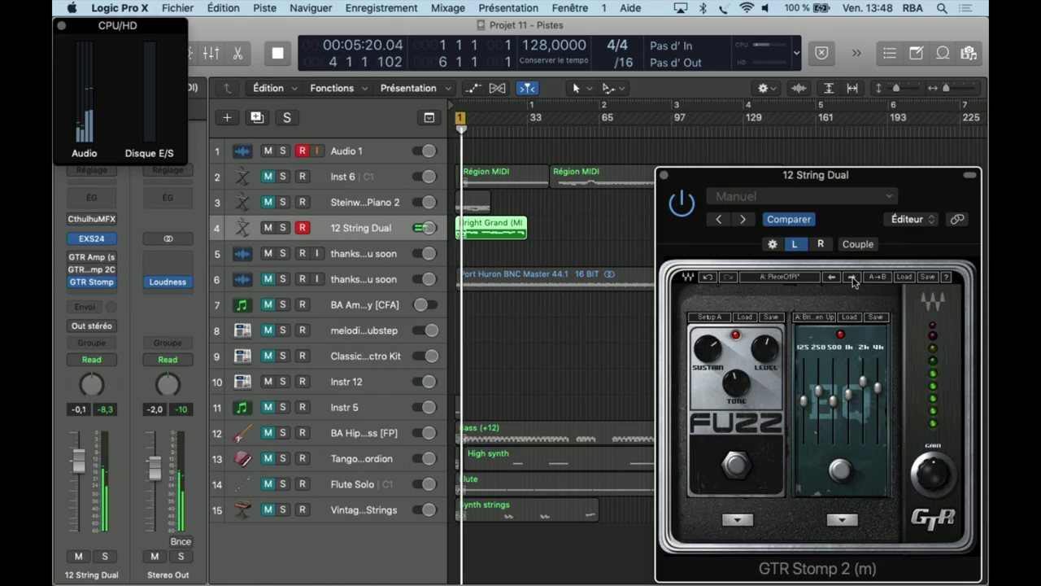
Step: Load the AmpComplement preset, replay the track from the beginning, and step through VibroVerb to the Chopper preset
left_click(853, 278)
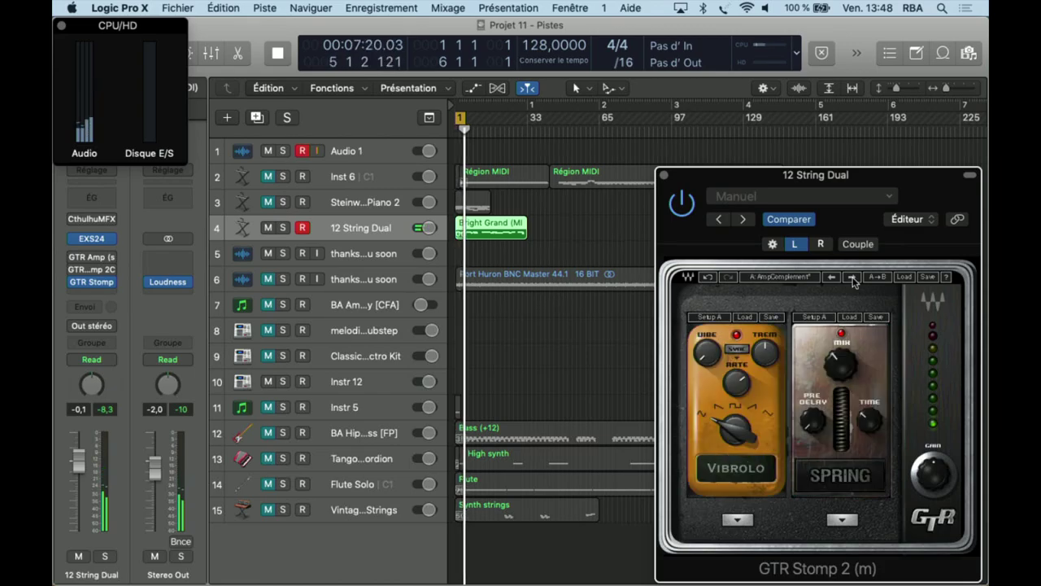
key("Return")
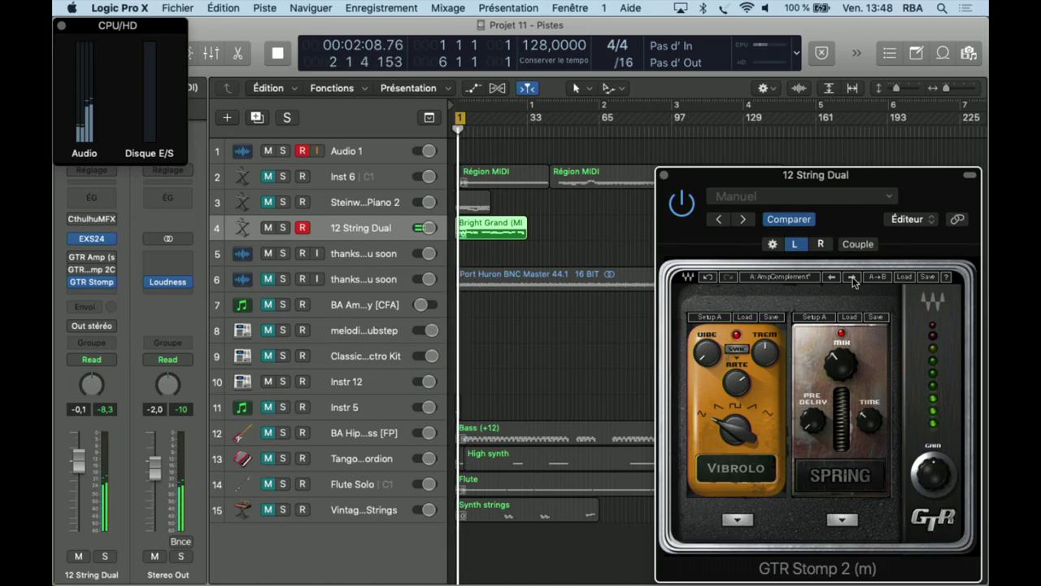
left_click(853, 278)
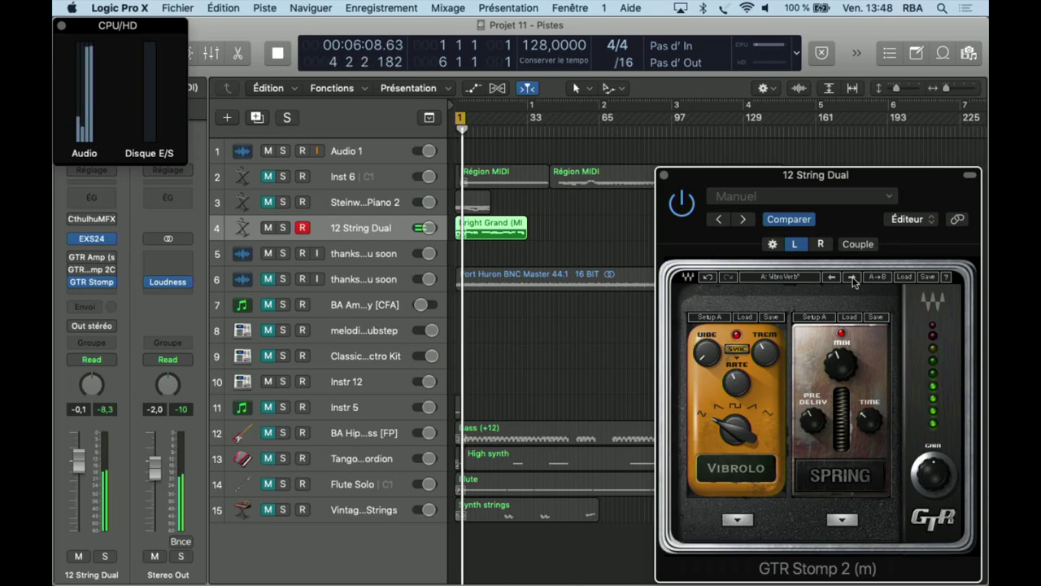
left_click(852, 278)
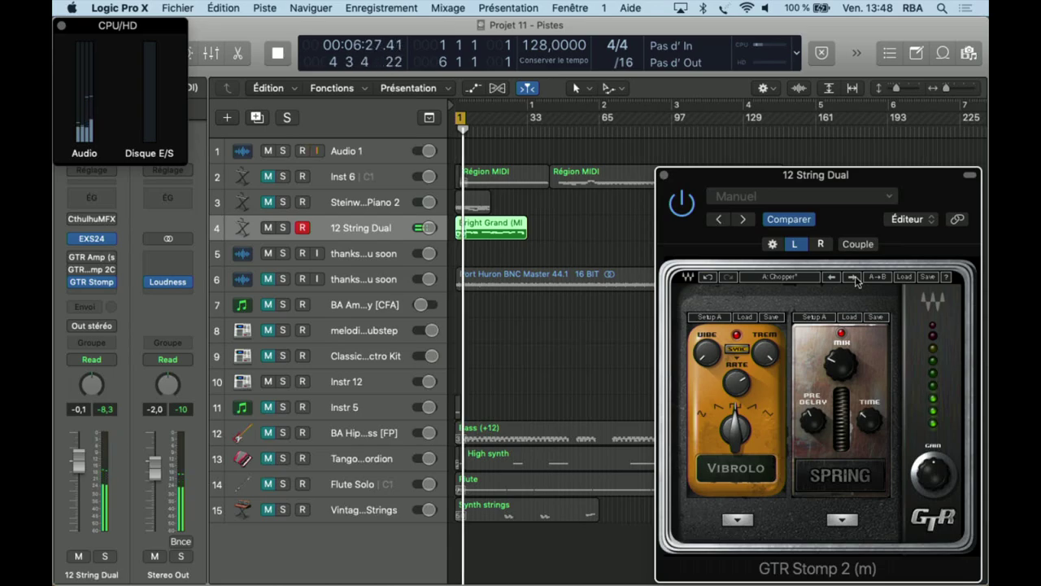
Step: Replay the track from the beginning several times to listen to the Chopper preset
key("Return")
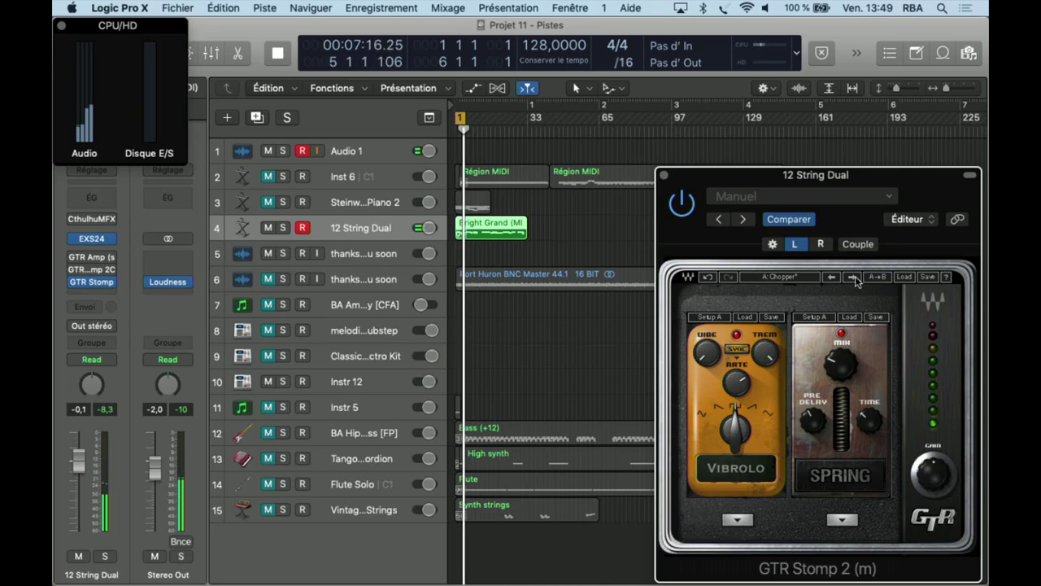
key("Return")
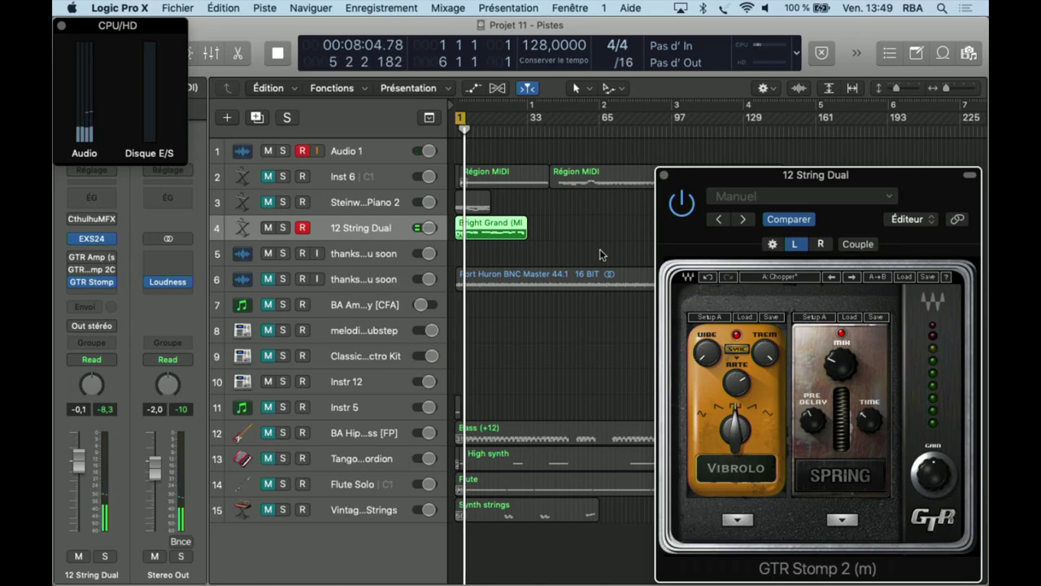
key("Return")
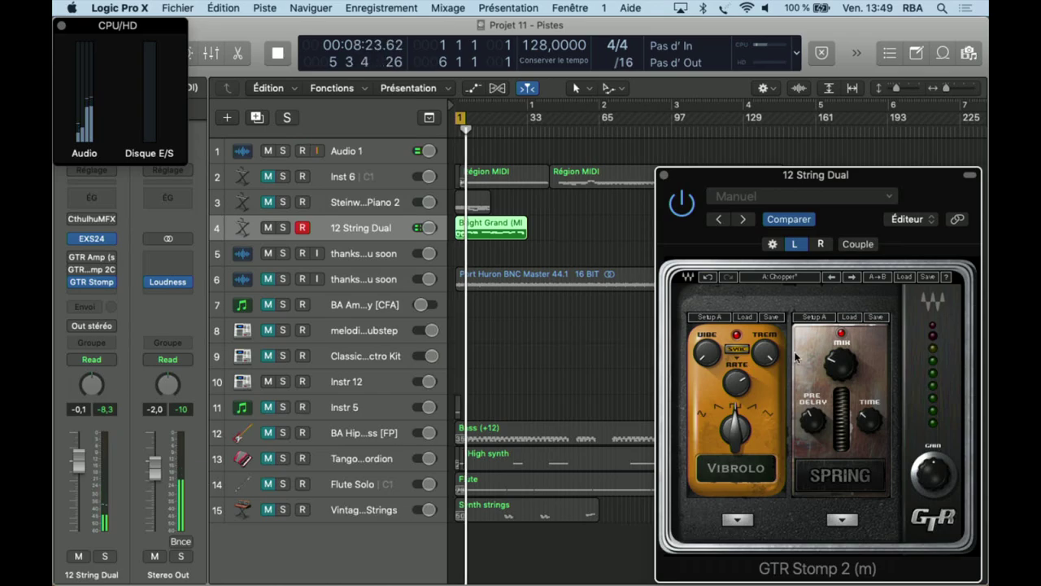
key("Return")
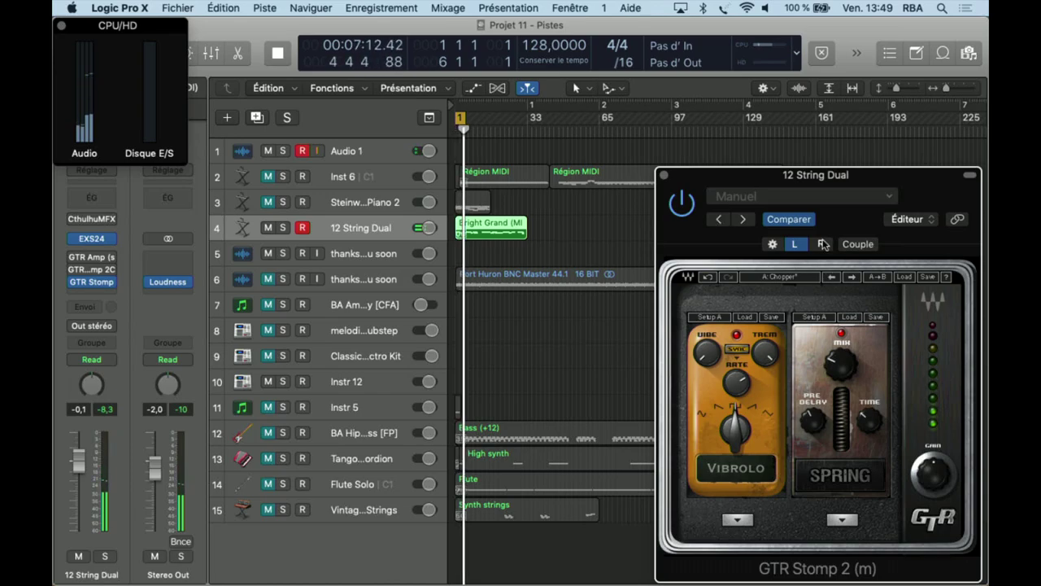
key("Return")
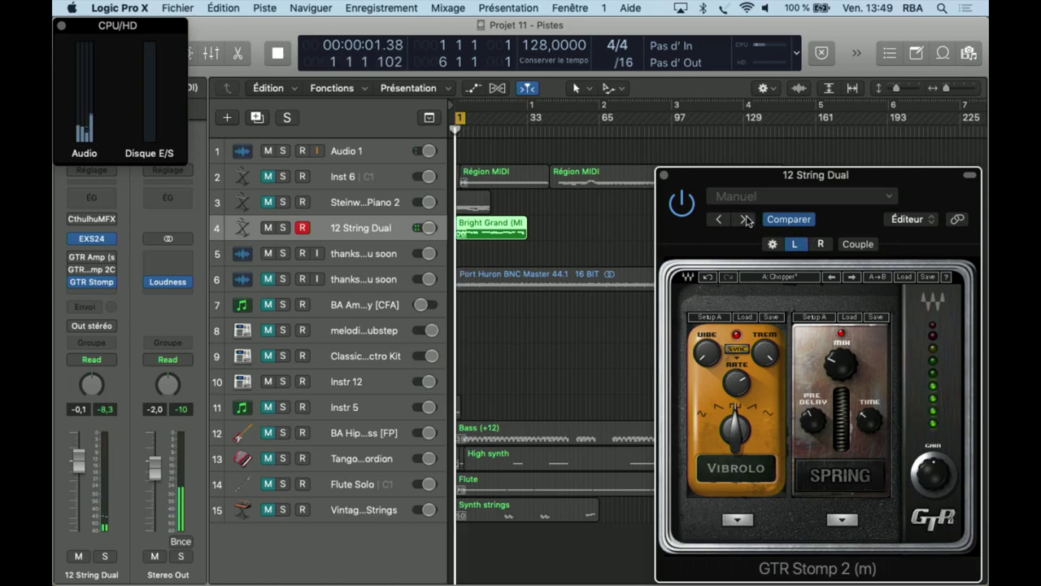
Step: Step past the Vibrolo and Reverb presets to AmbioPhaser and replay the track from the beginning
left_click(852, 277)
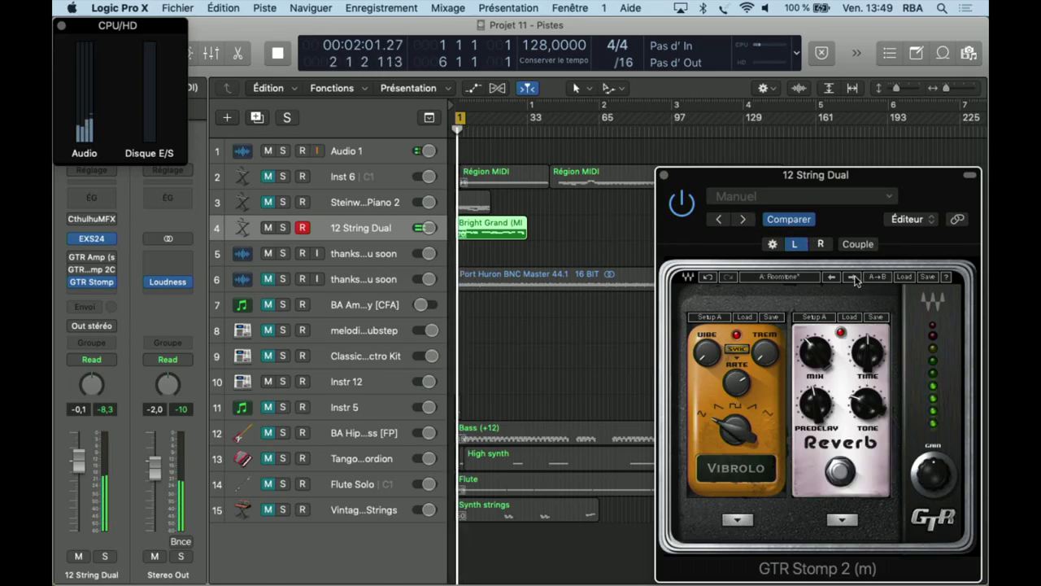
left_click(852, 277)
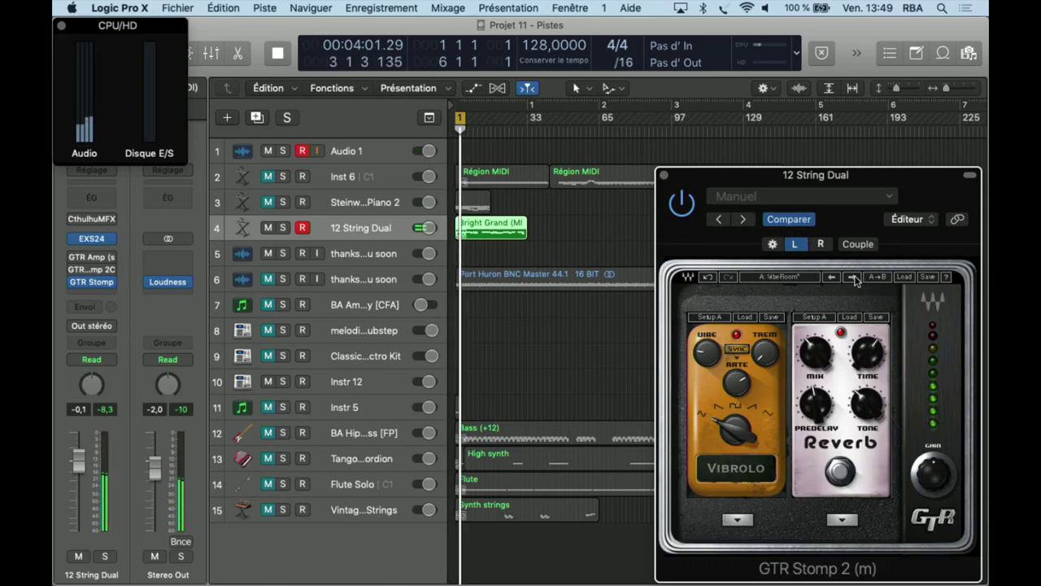
left_click(853, 278)
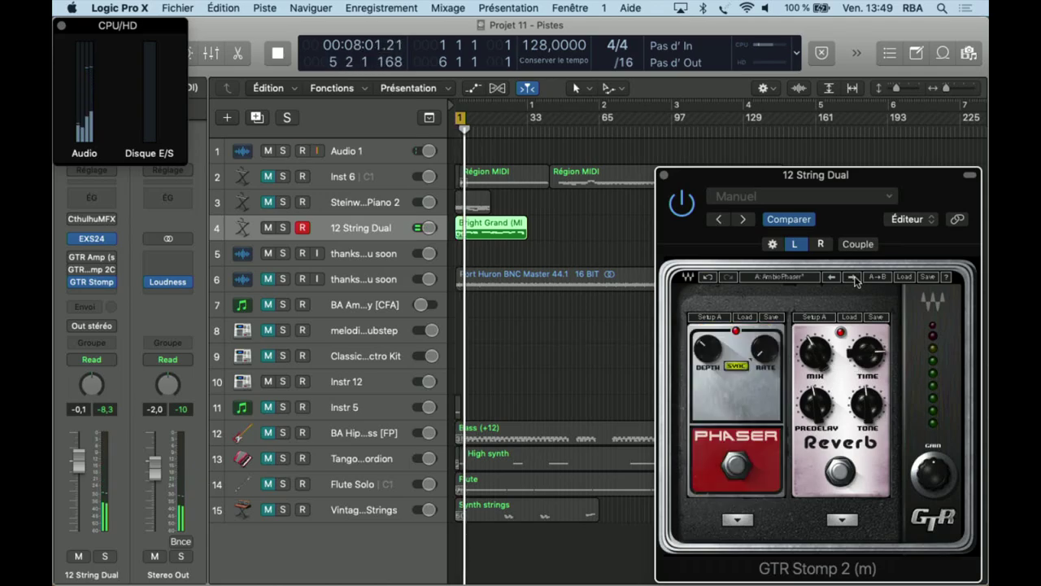
key("Return")
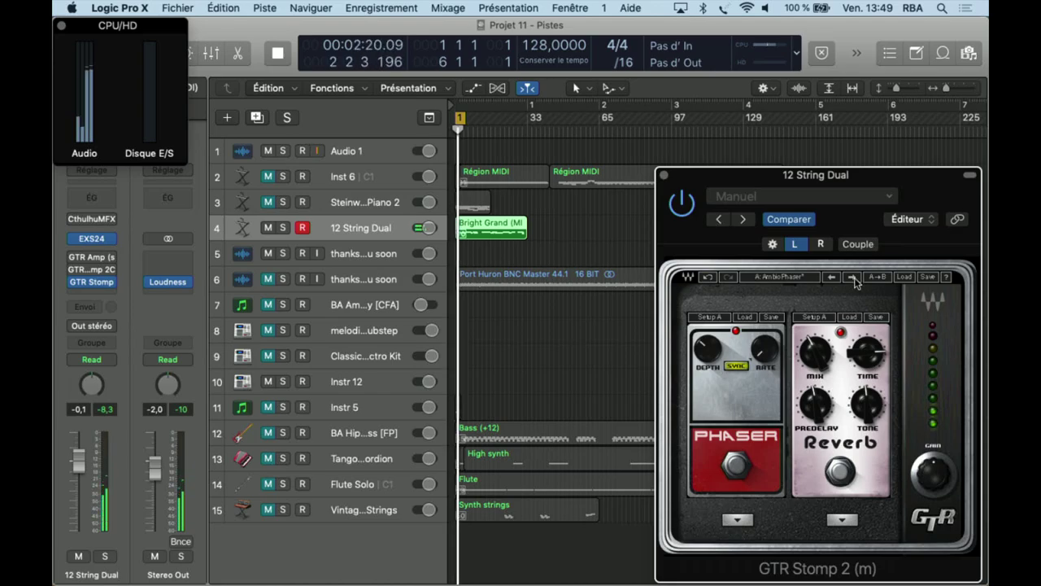
Step: Step through the CompEQWarm, QuaverDelay and EchoDelay presets to CompReverb during playback
left_click(853, 278)
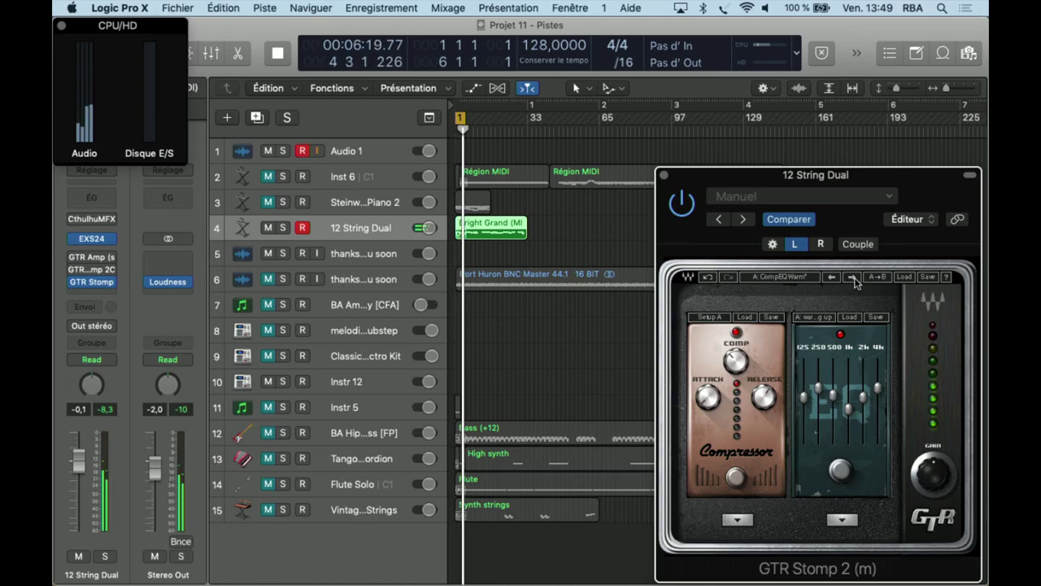
left_click(853, 277)
left_click(852, 278)
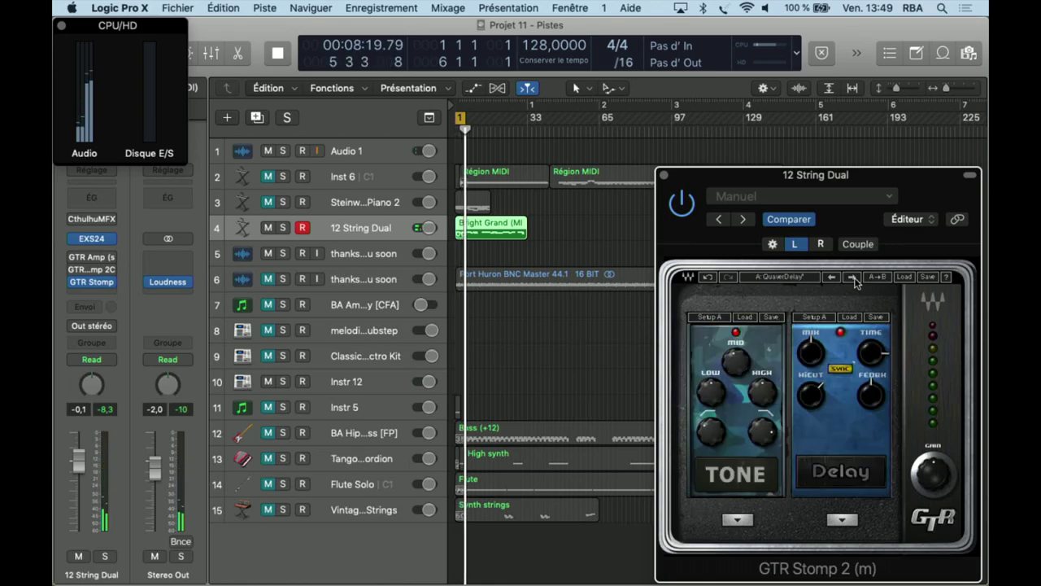
left_click(853, 278)
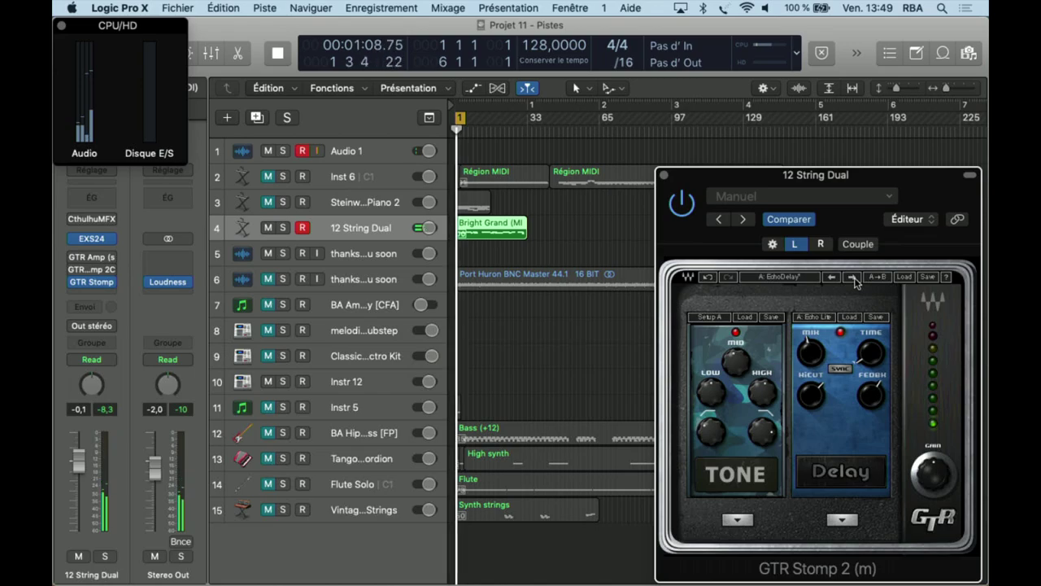
left_click(853, 278)
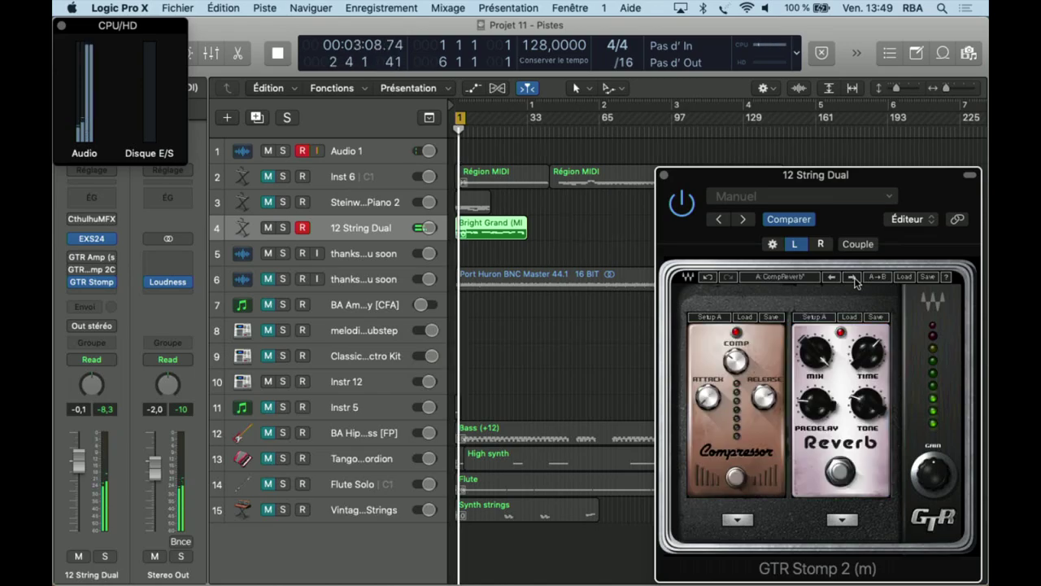
Step: Step through the EchoEQ and EQDelay presets to SpaceEcho during playback
left_click(853, 277)
left_click(853, 278)
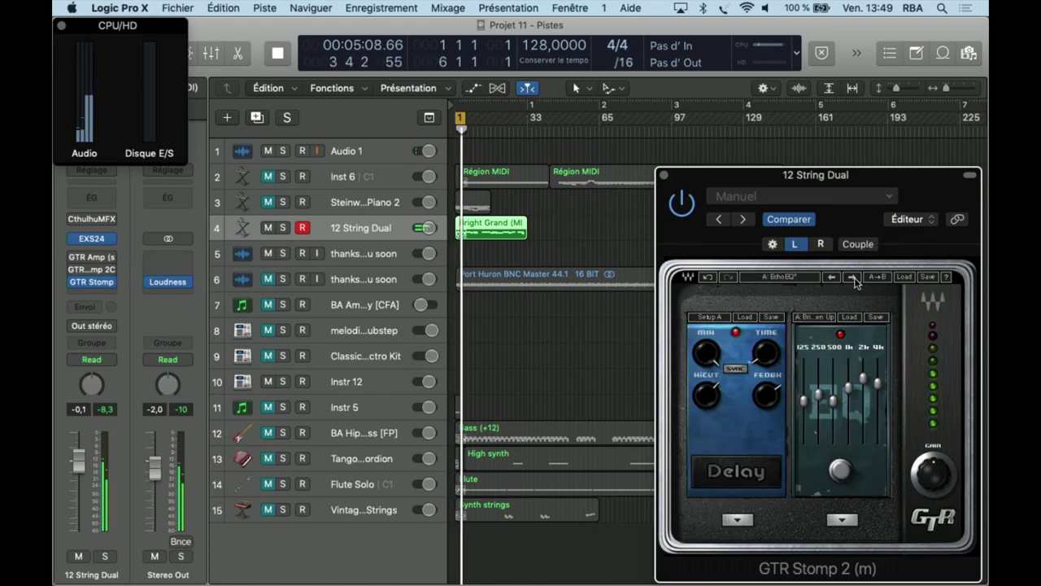
left_click(853, 277)
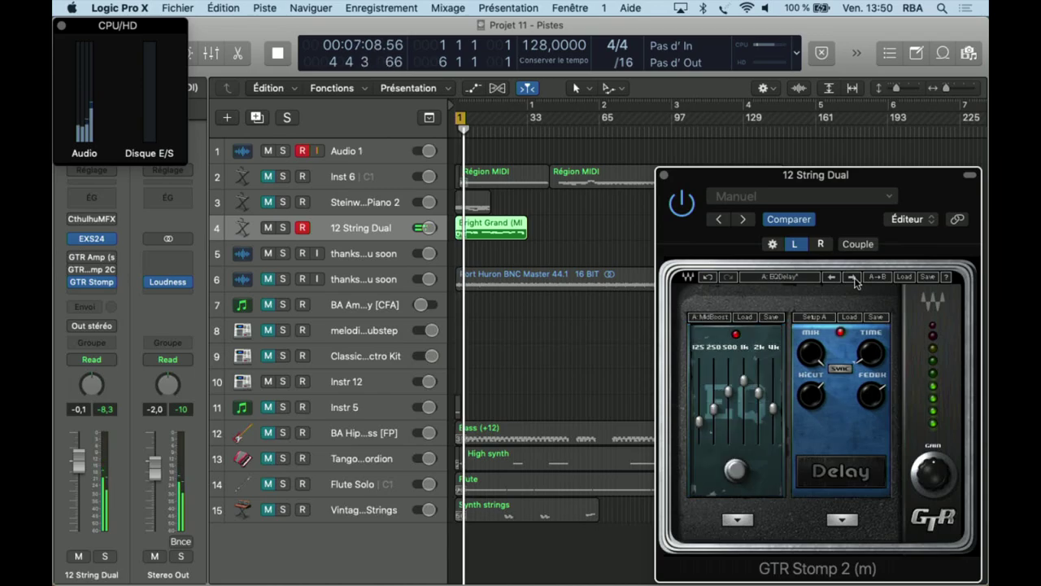
left_click(854, 278)
left_click(852, 278)
left_click(853, 277)
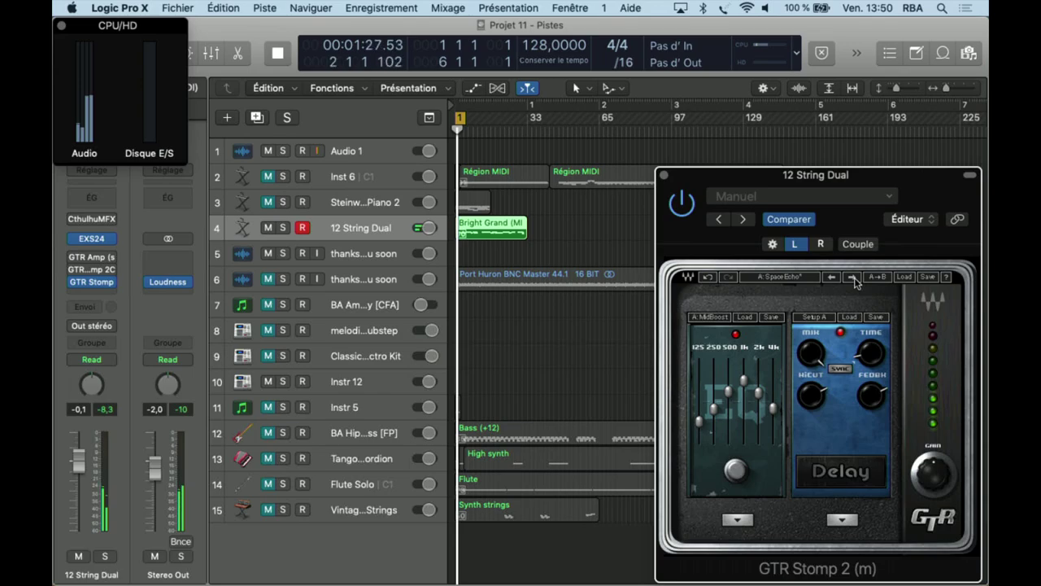
Step: Advance to the Subharmonic preset and replay the track from the beginning to hear it
left_click(853, 277)
left_click(853, 278)
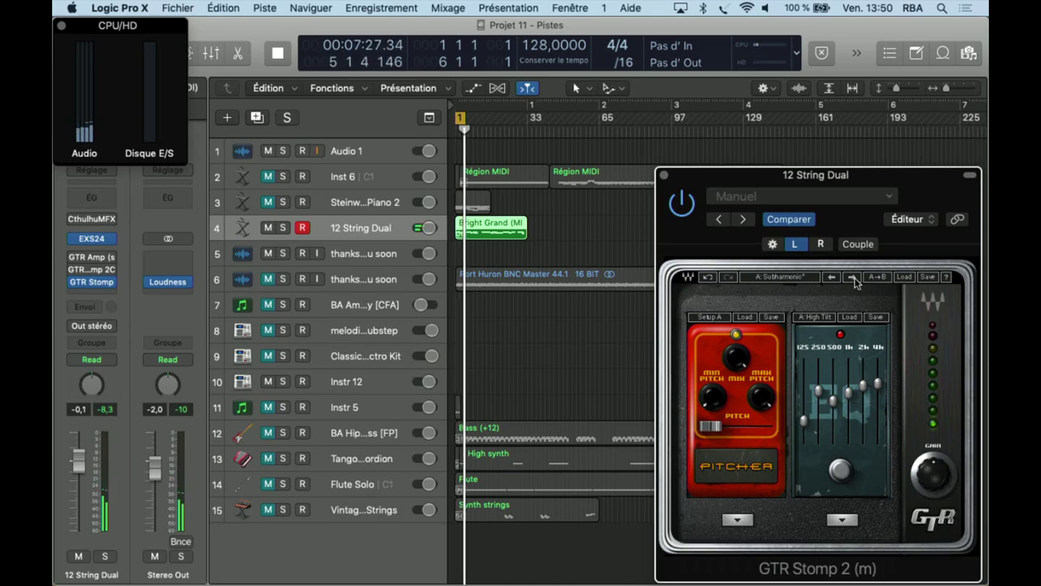
key("Return")
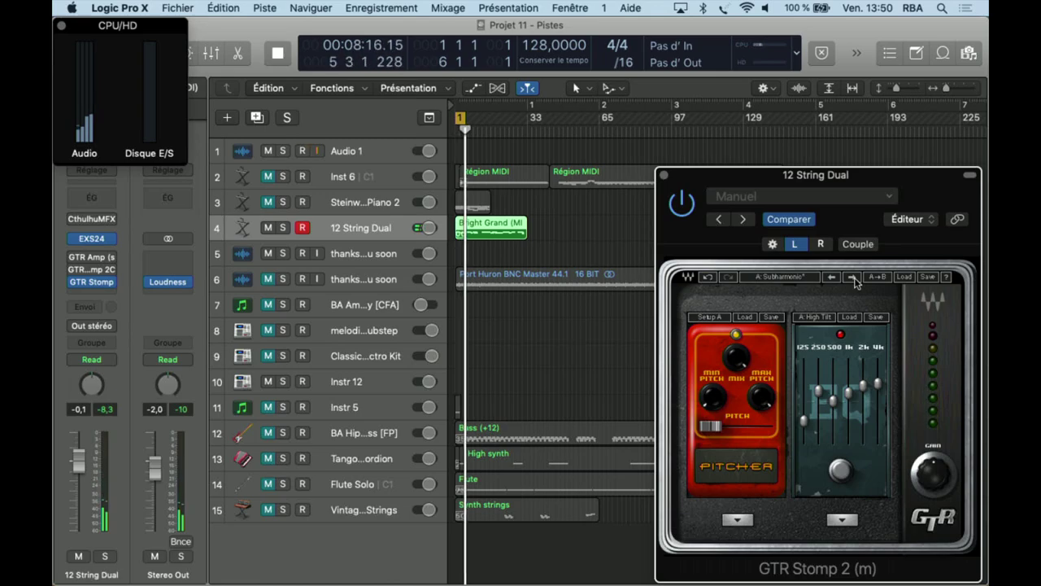
key("Return")
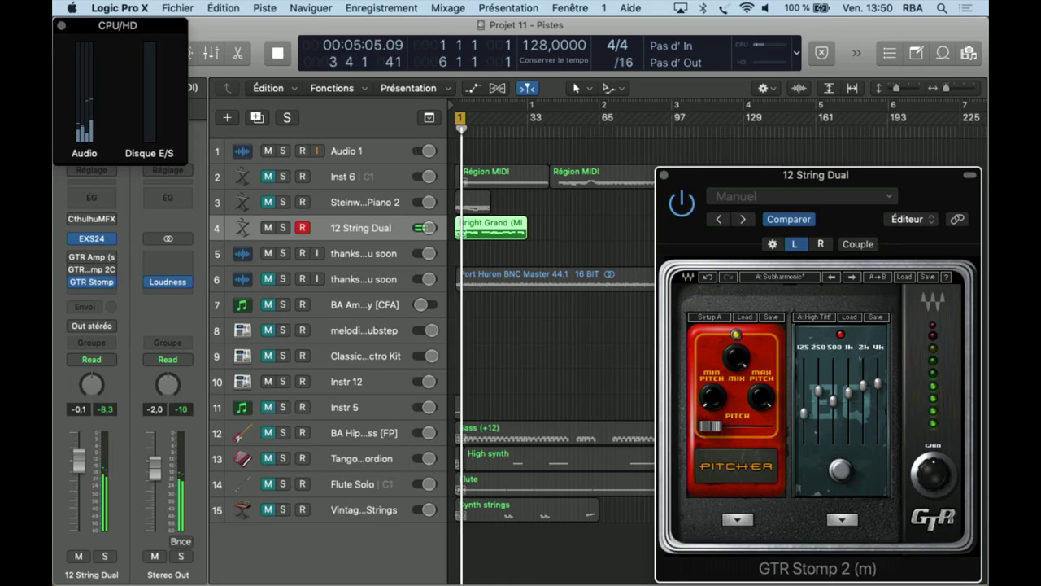
Step: Raise the EQ pedal's 125 Hz fader and toggle the EQ and Pitcher pedals between their A and B setups
left_click_drag(806, 402, 806, 377)
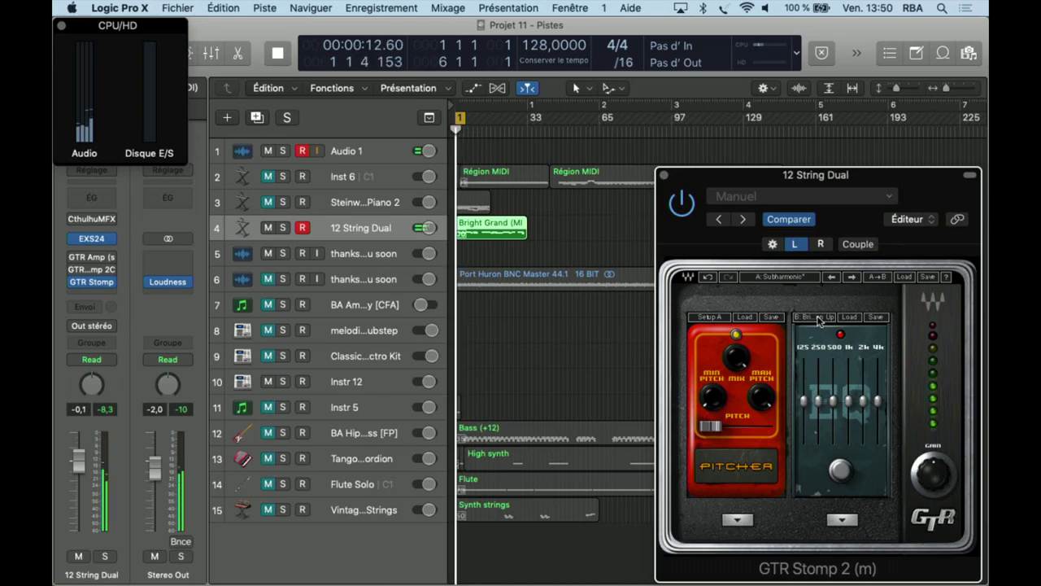
left_click(814, 317)
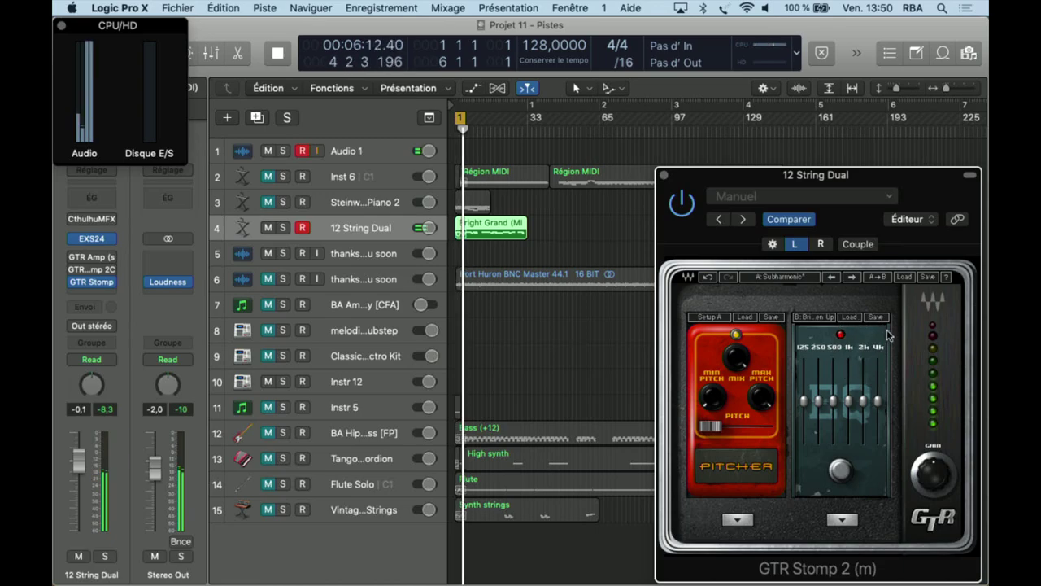
left_click(705, 318)
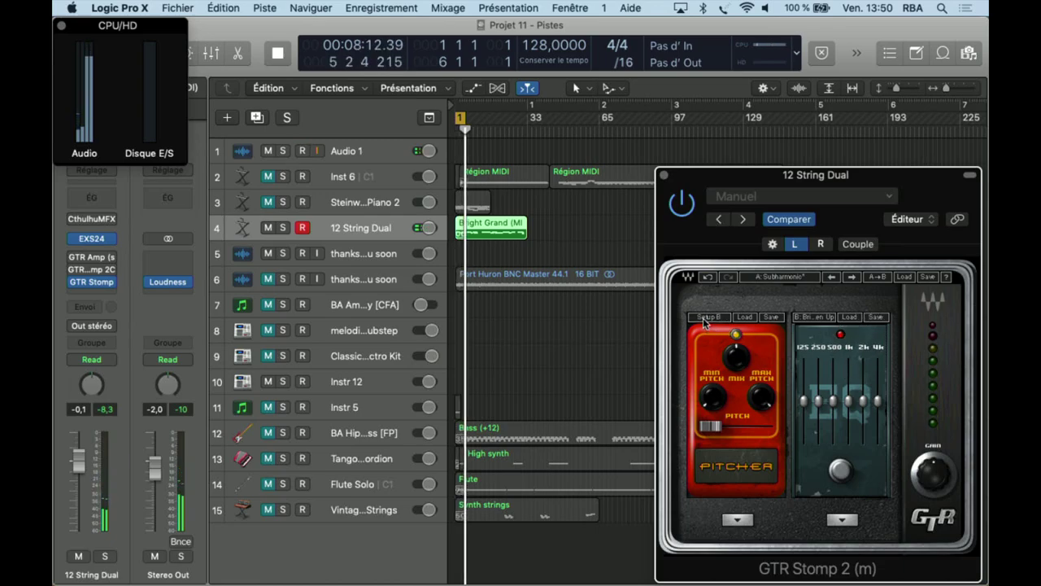
left_click(709, 317)
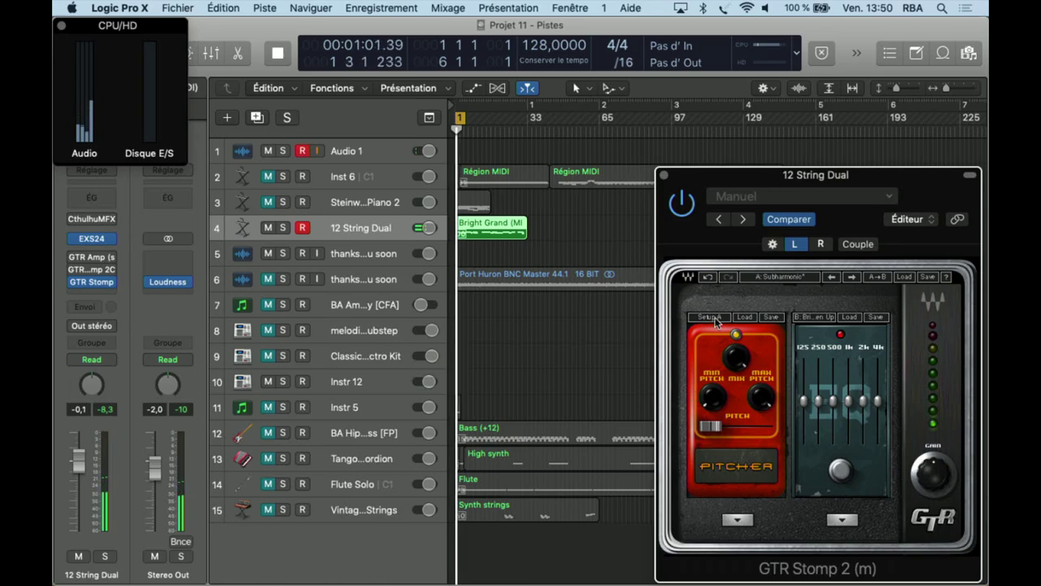
Step: Adjust the Pitcher pedal's pitch slider slightly during playback and stop the track
mouse_move(714, 429)
left_mouse_down()
mouse_move(765, 429)
mouse_move(712, 427)
left_mouse_up()
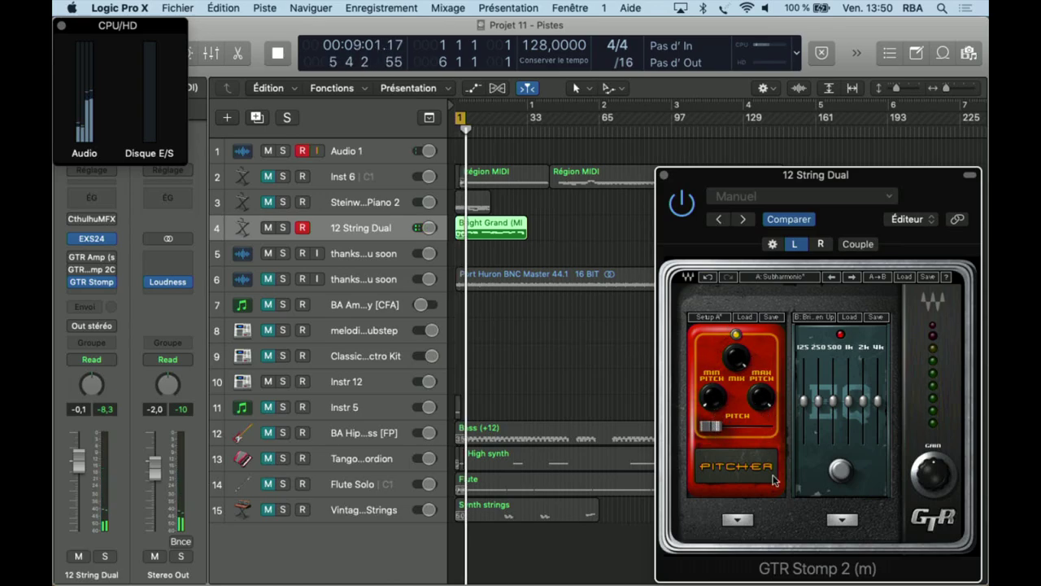
key("space")
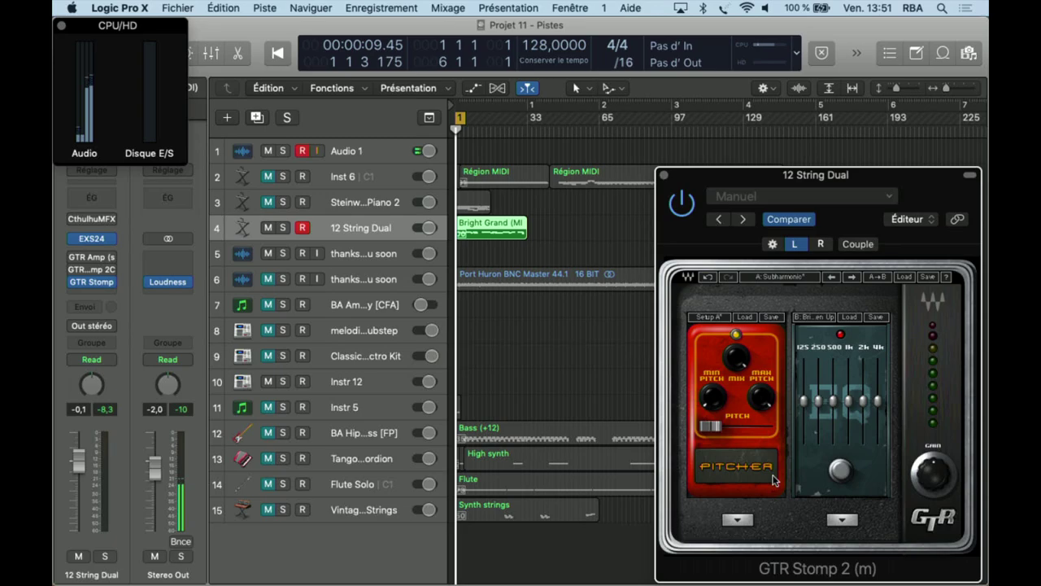
Step: Show track automation and examine the GTR Stomp 2 parameters in Group A and Group B available for the 12 String Dual track
left_click(474, 89)
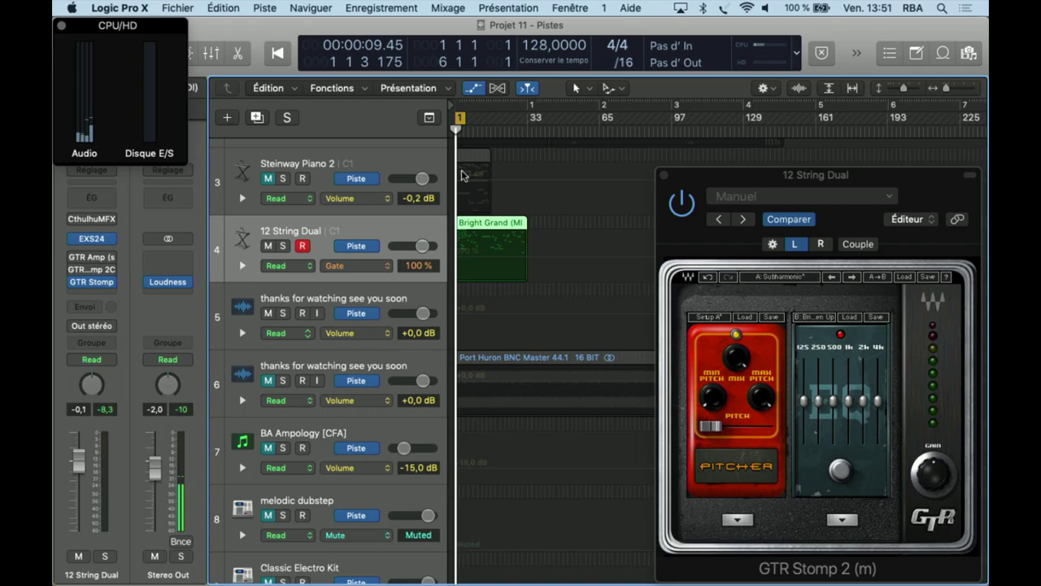
left_click(373, 266)
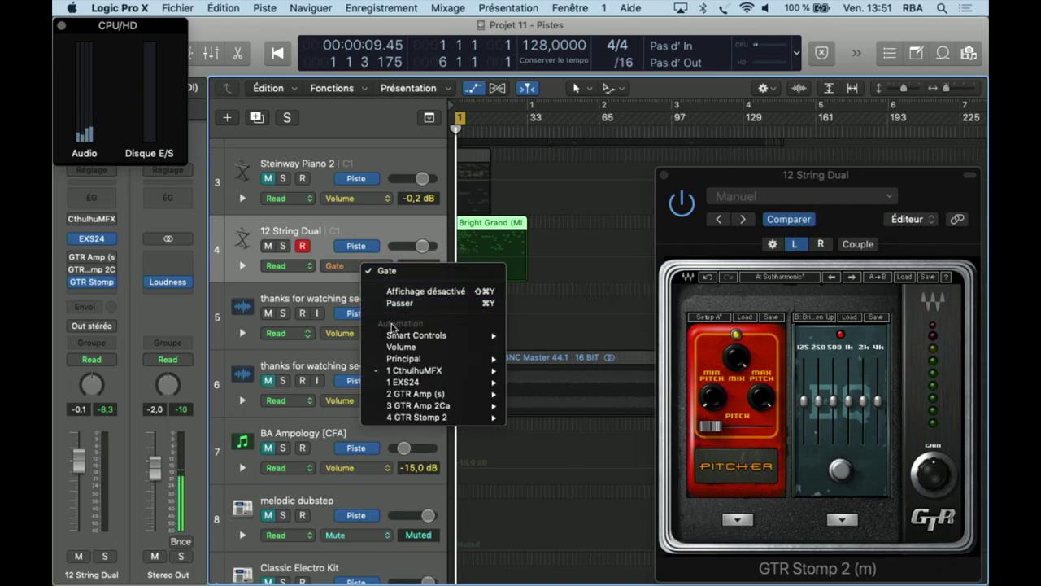
mouse_move(441, 419)
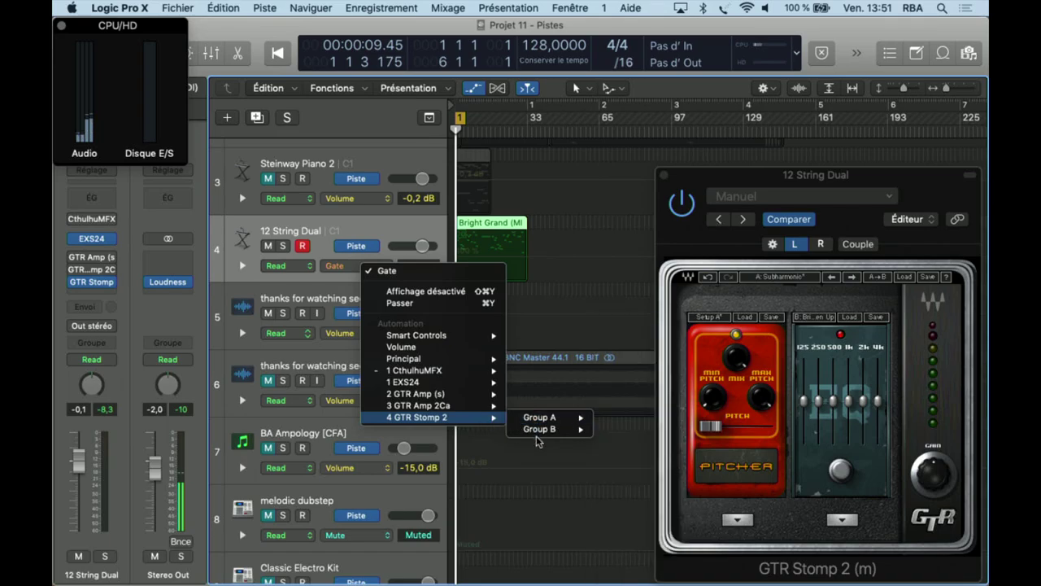
mouse_move(537, 432)
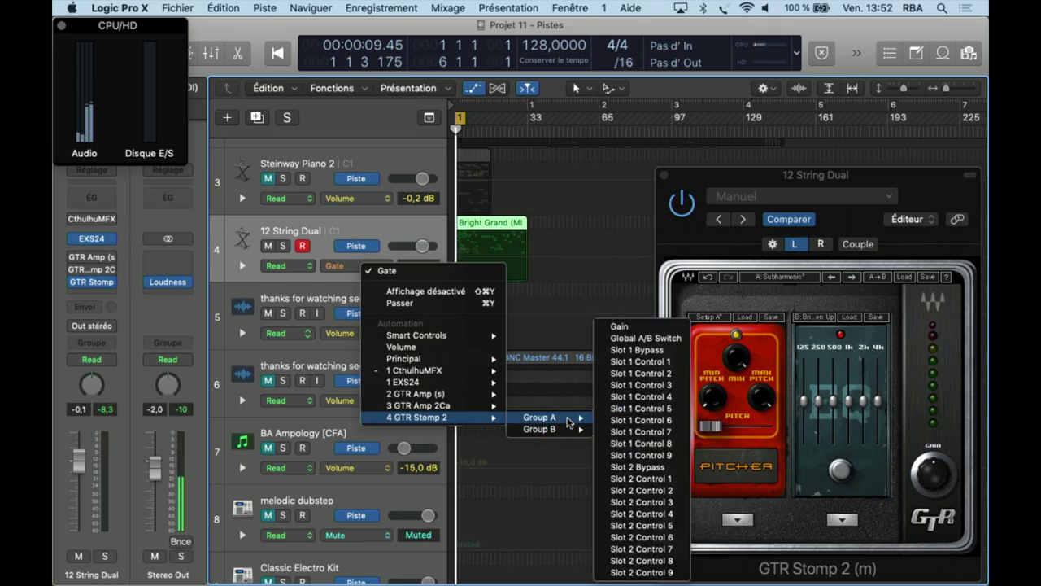
mouse_move(570, 417)
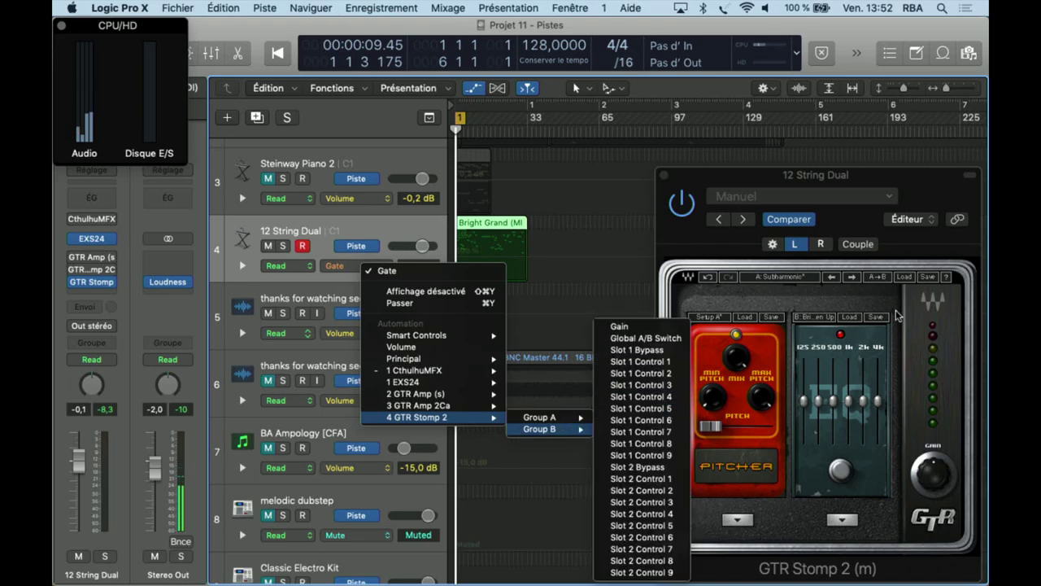
left_click(887, 281)
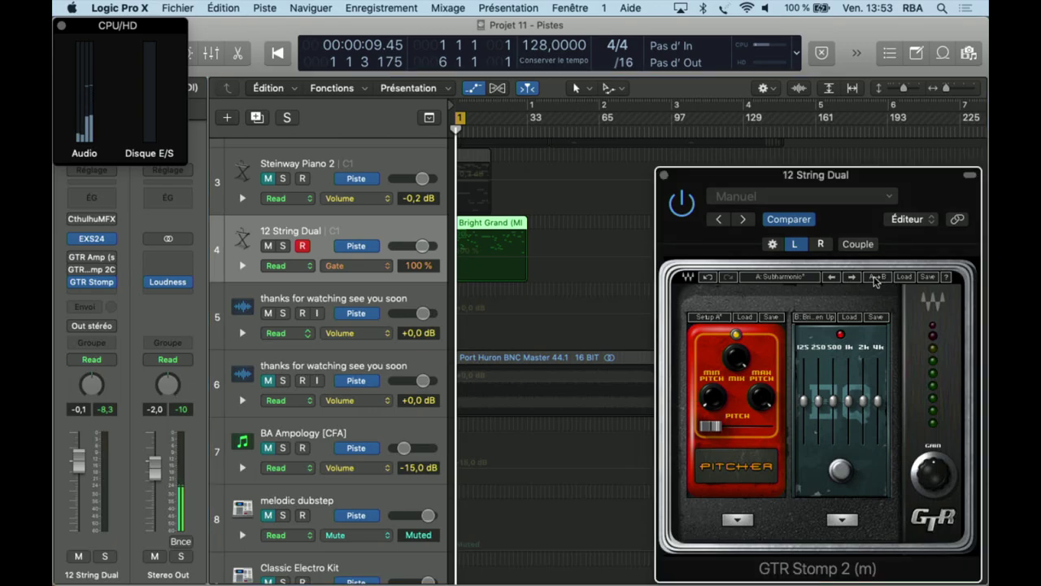
Step: Copy the plug-in's global setup A to setup B and toggle between the two setups
left_click(875, 279)
left_click(777, 276)
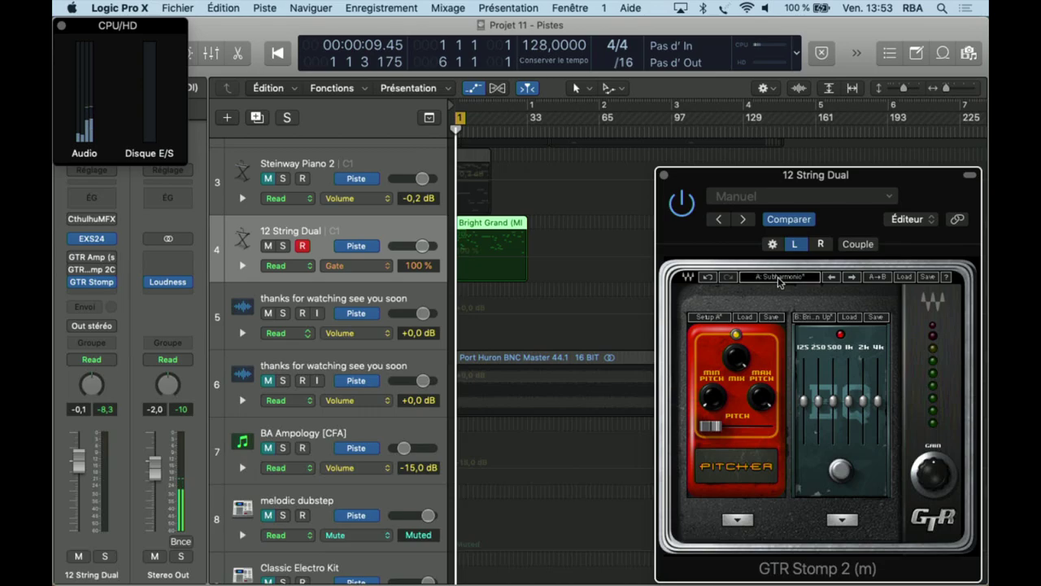